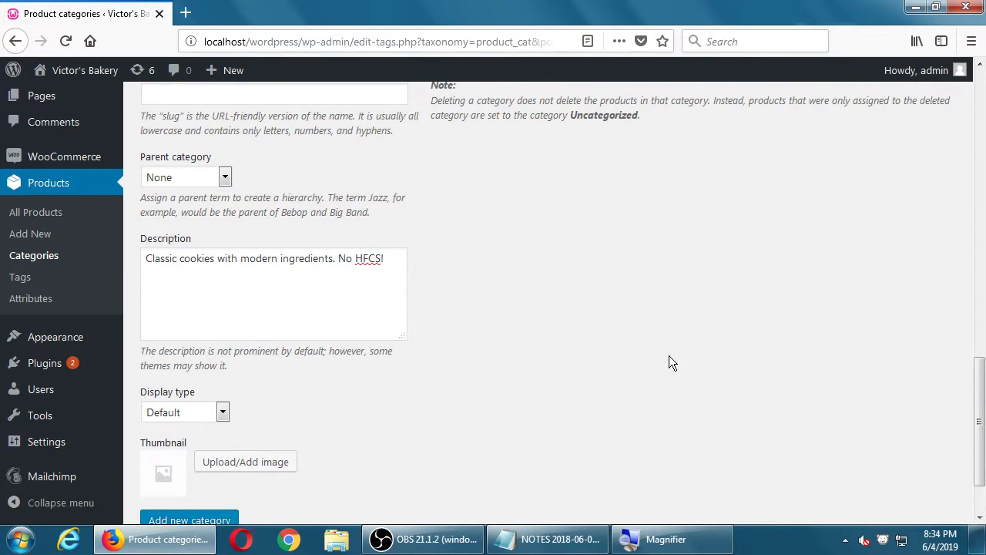
Try replacing the Cookies category description with the keywords "cookie, tasty, gluten-free" and the WooCommerce shipping-carriers URL.
scroll(669, 356, up, 2)
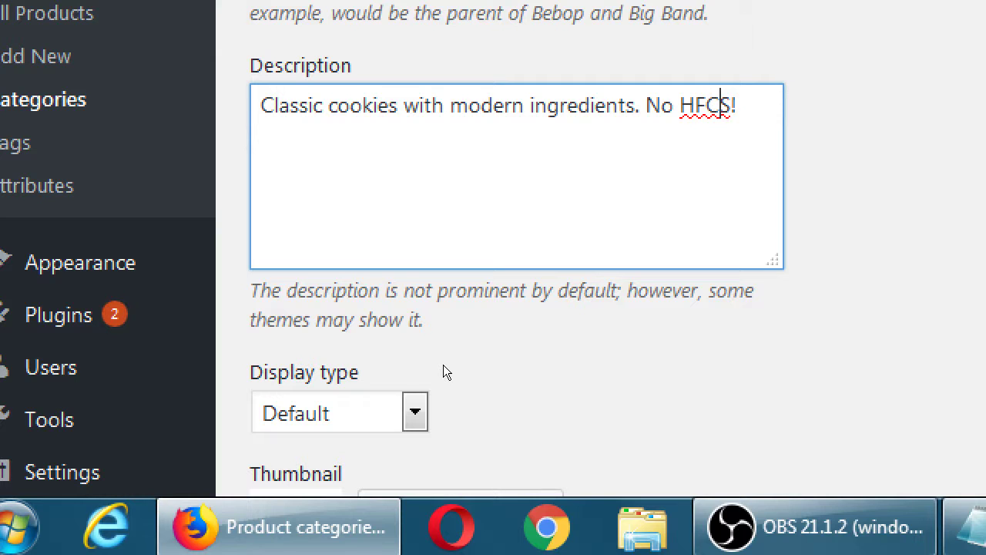
drag(176, 333, 355, 334)
key(End)
key(ctrl+a)
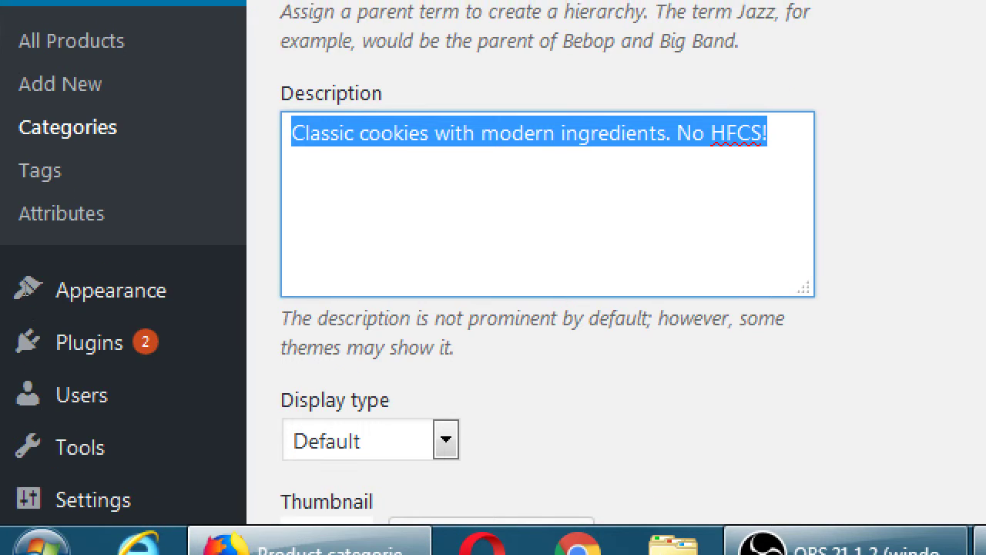
text(cookies)
key(BackSpace)
text(, c)
key(BackSpace)
text(tasty, gu)
key(BackSpace)
text(l)
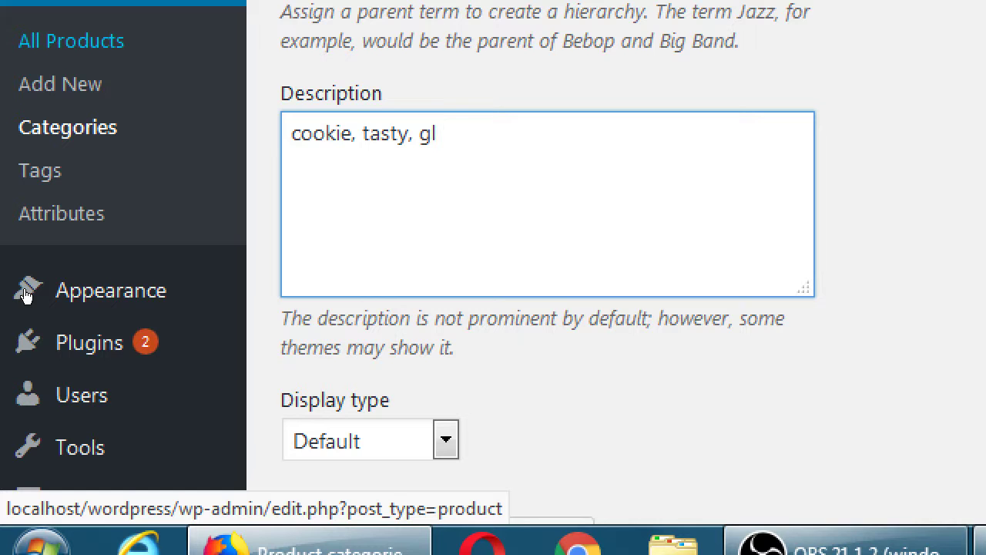
text(uten-free)
key(ctrl+a)
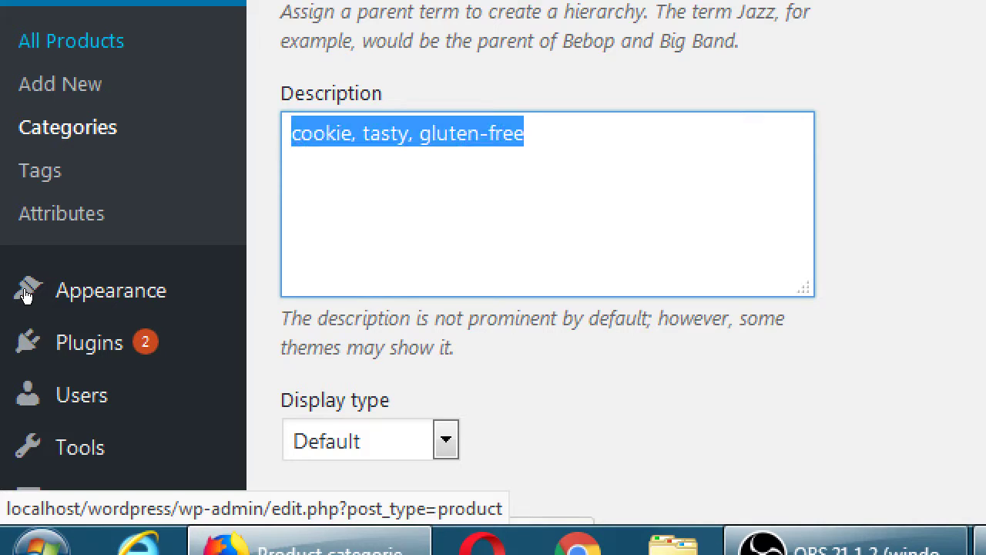
text(https://woocommerce.com/product-category/woocommerce-extensions/shipping-methods/shipping-carriers/)
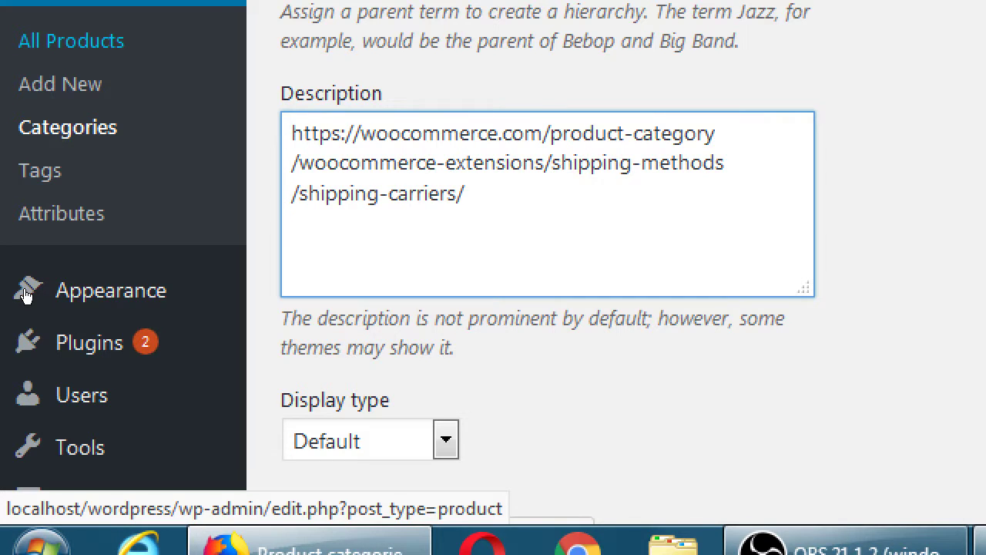
Undo all the replacement text in the description, back to "Classic cookies with modern ingredients. No HFCS!".
key(ctrl+z)
key(ctrl+z)
key(ctrl+z)
key(ctrl+z)
key(ctrl+z)
key(ctrl+z)
key(ctrl+z)
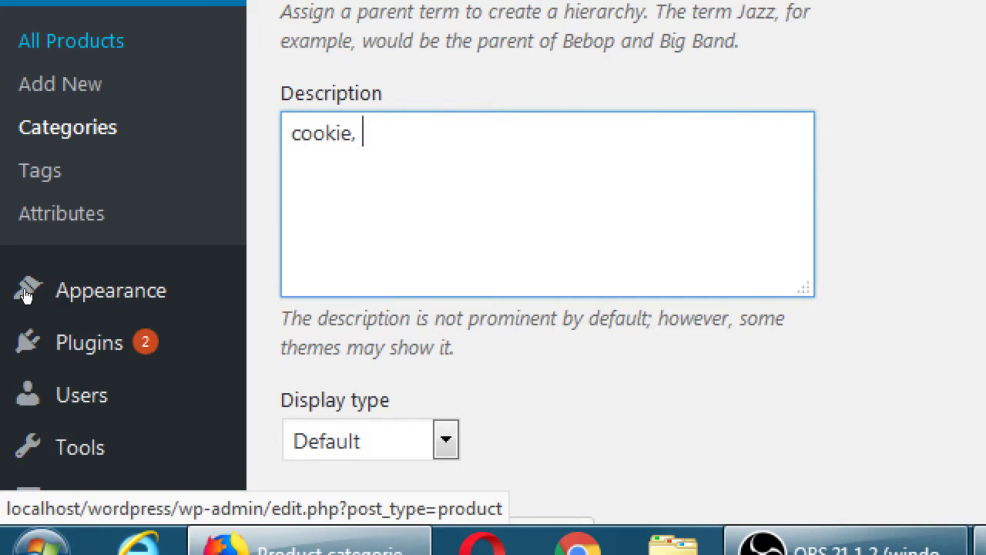
key(ctrl+z)
key(ctrl+z)
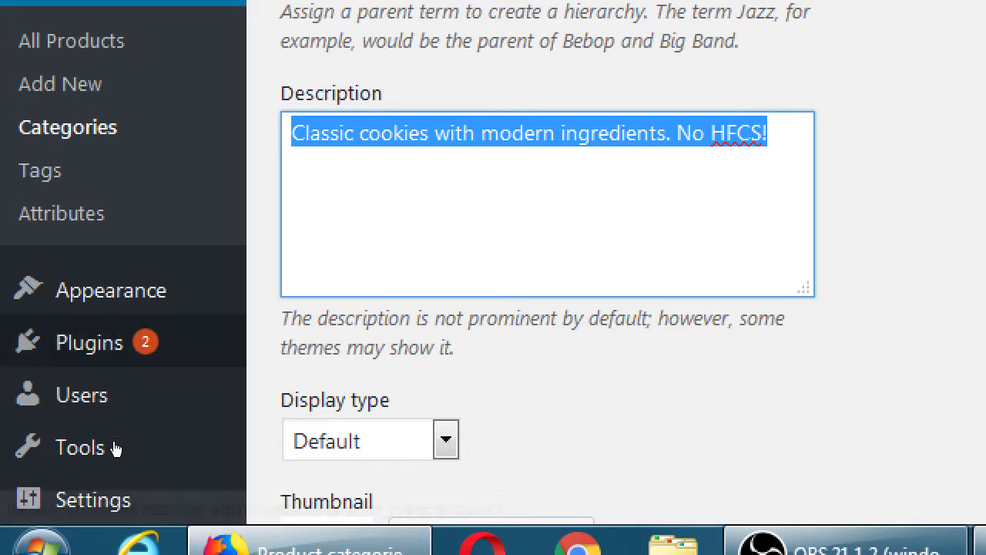
click(136, 425)
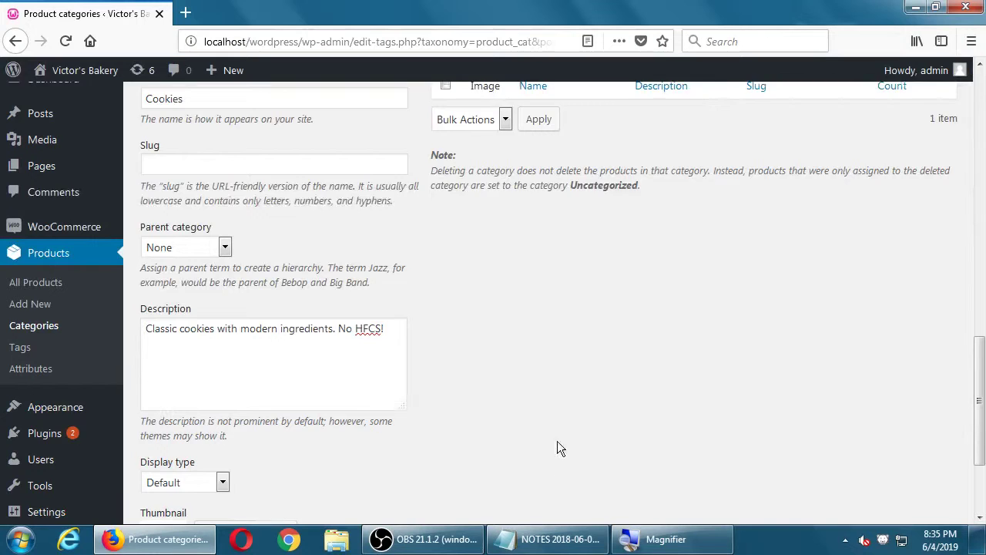
Add the Cookies product category without a thumbnail and check its entry in the category list.
scroll(353, 454, down, 2)
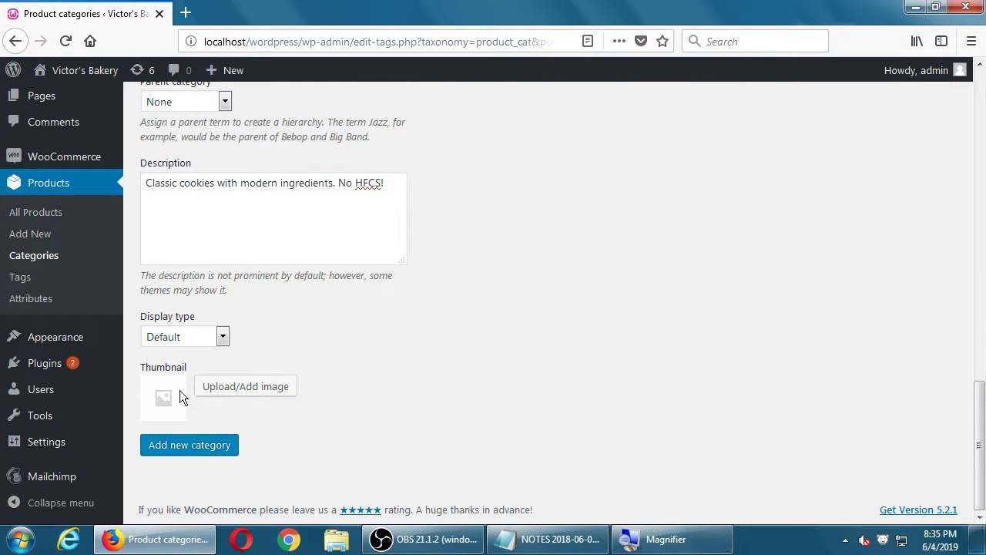
click(182, 450)
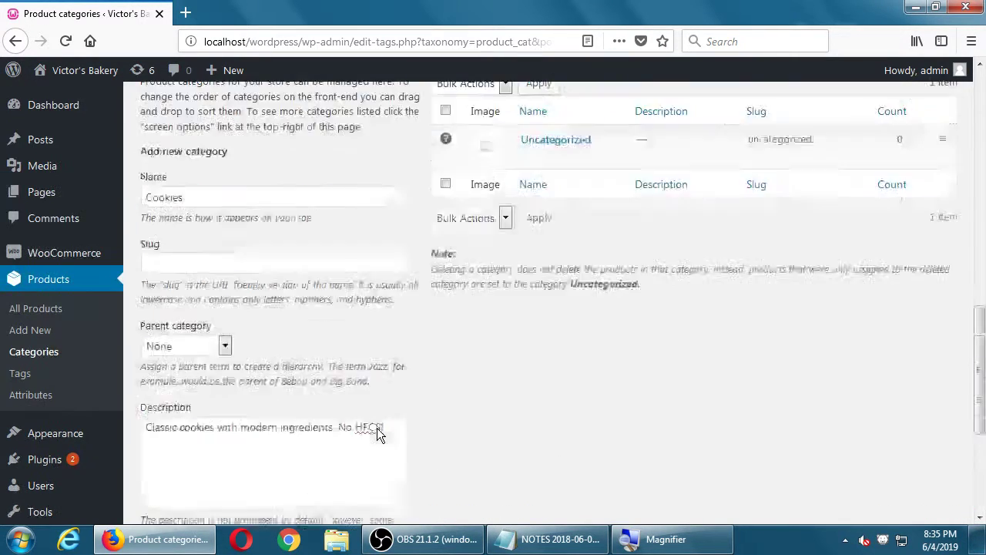
scroll(456, 424, down, 5)
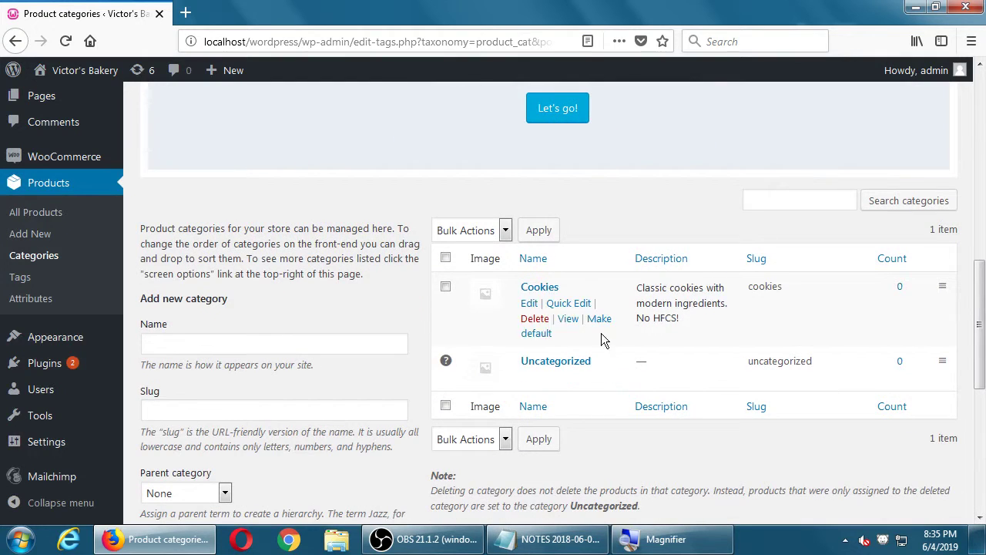
key(super+plus)
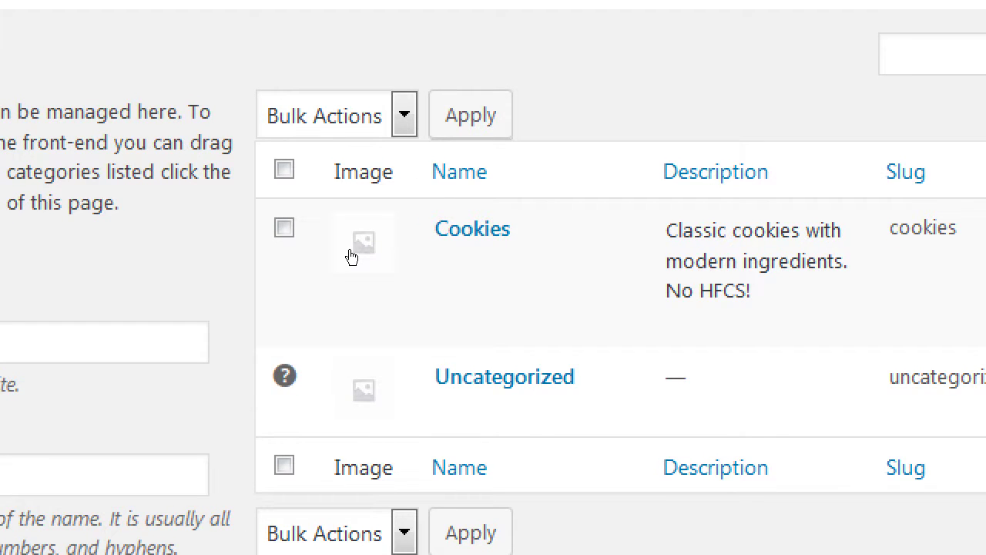
mouse_move(536, 247)
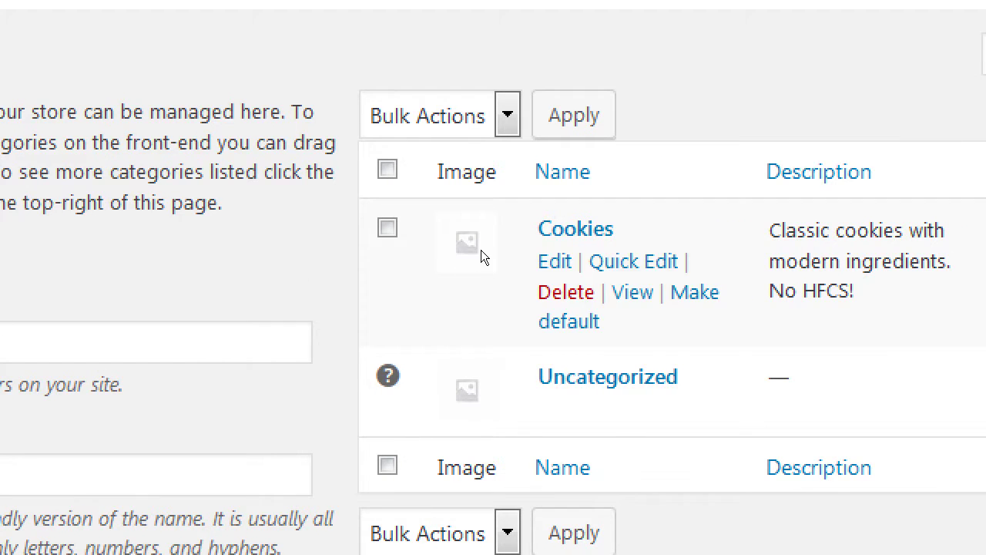
mouse_move(470, 254)
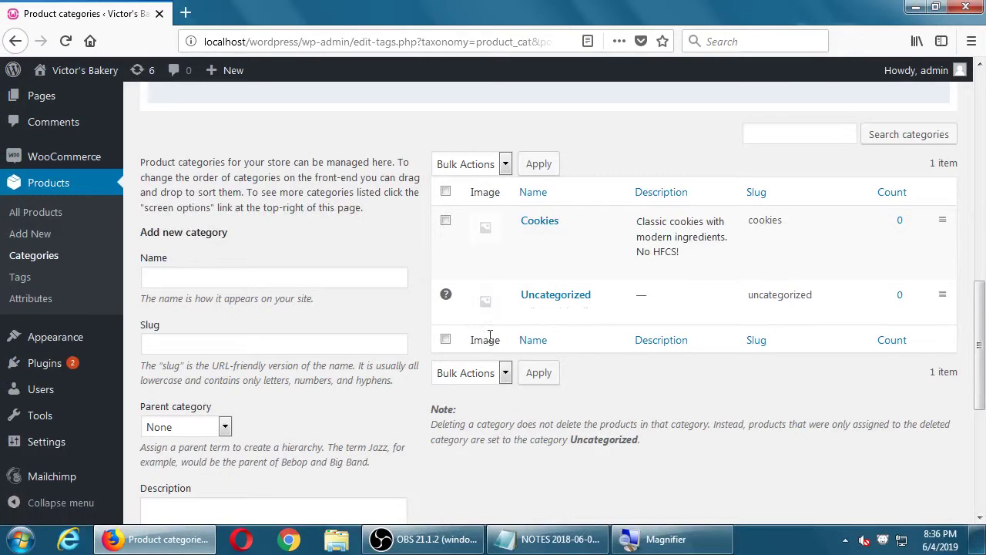
Check which parent categories are available for a new category, without selecting one.
scroll(271, 328, down, 3)
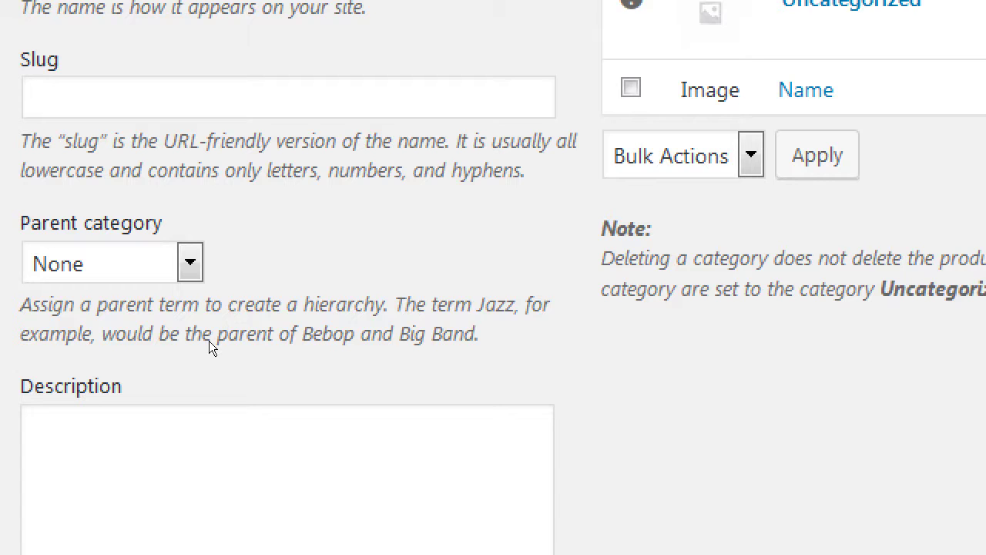
click(191, 266)
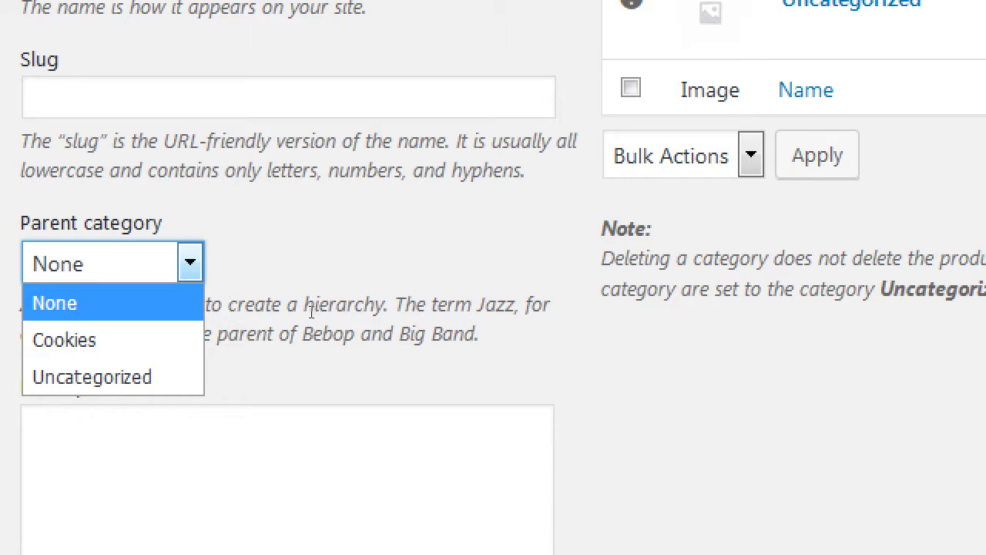
click(481, 381)
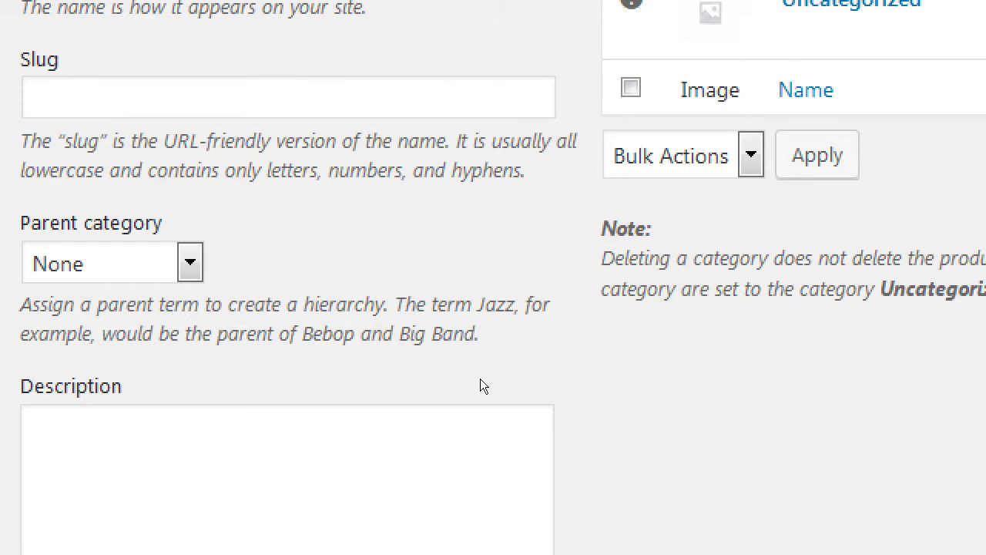
Add a product category named Cakes with the description "All our cakes are 9-inch round, three layers.".
scroll(481, 370, up, 3)
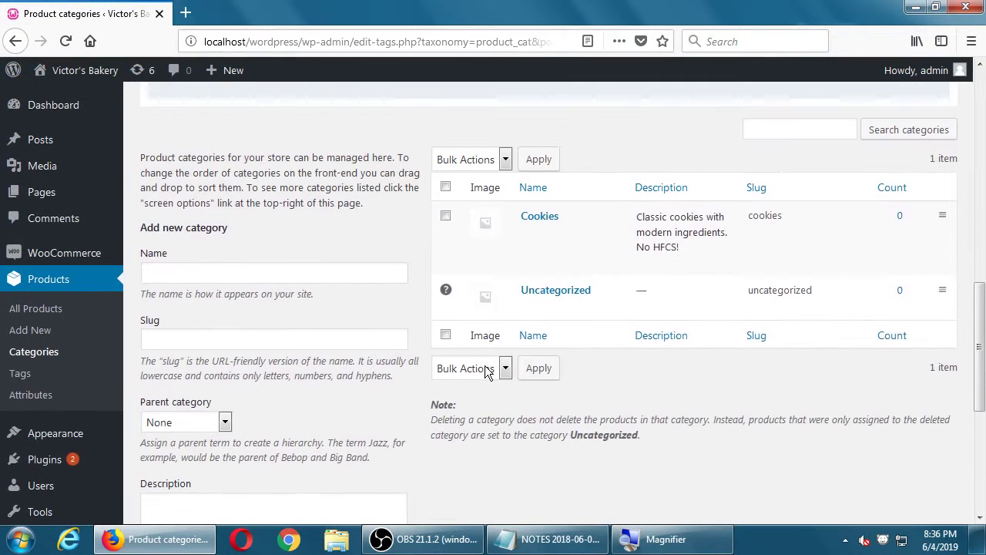
click(319, 277)
text(Cakes)
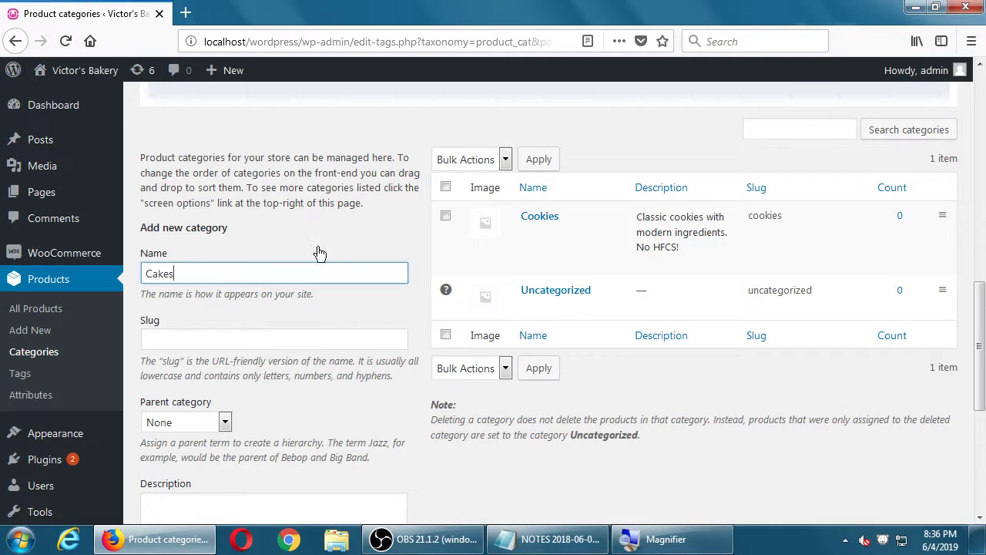
scroll(293, 291, down, 3)
click(269, 317)
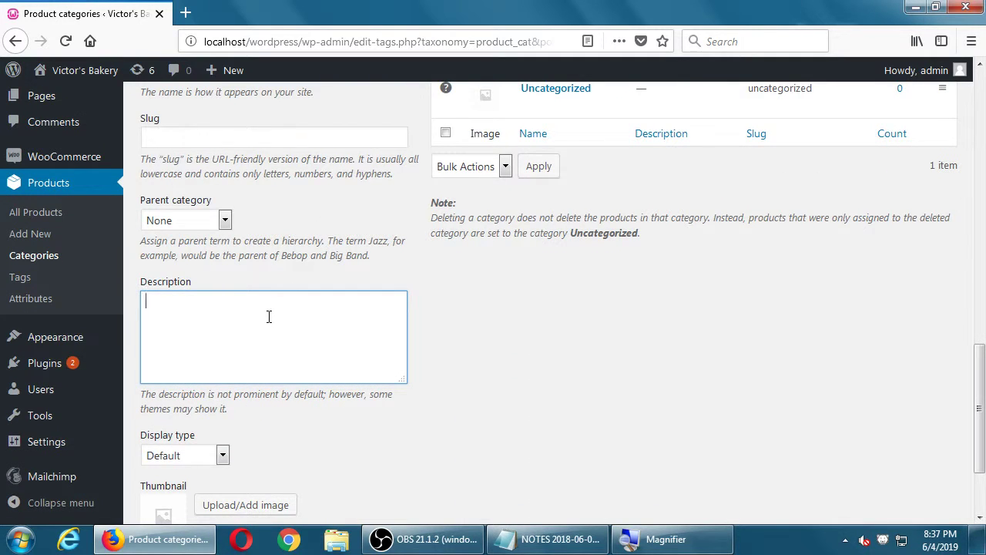
text(All our cakes are 9-inch round, three layers.)
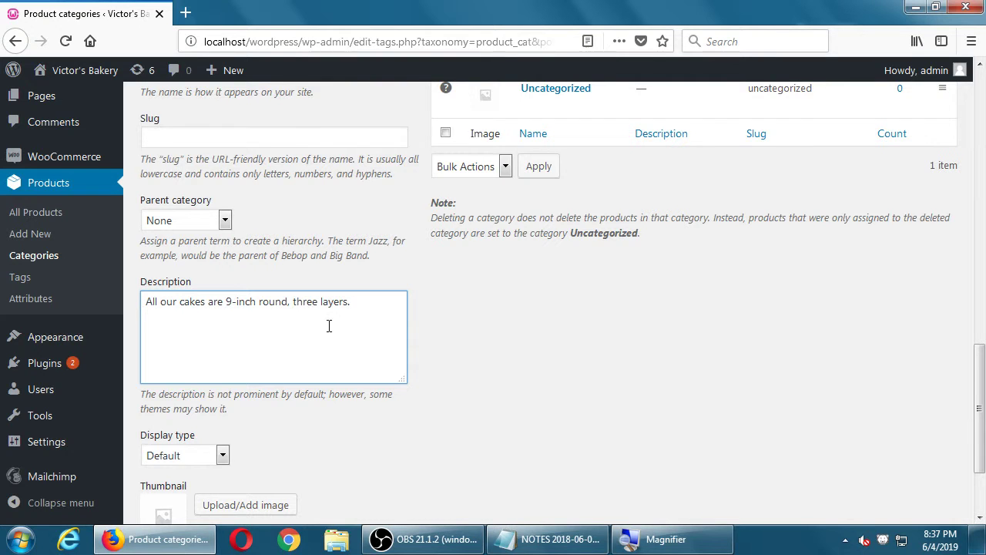
scroll(347, 331, down, 3)
click(186, 447)
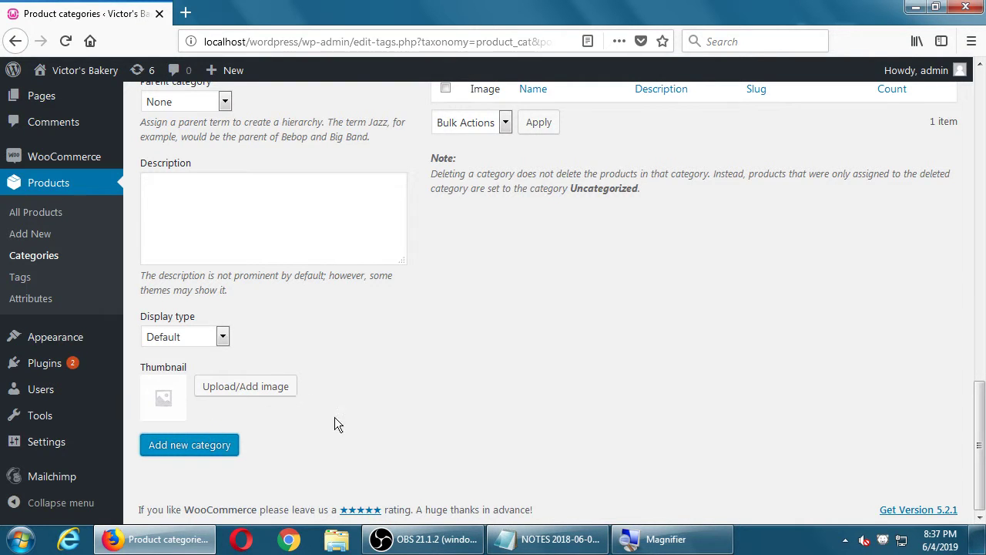
scroll(334, 417, up, 12)
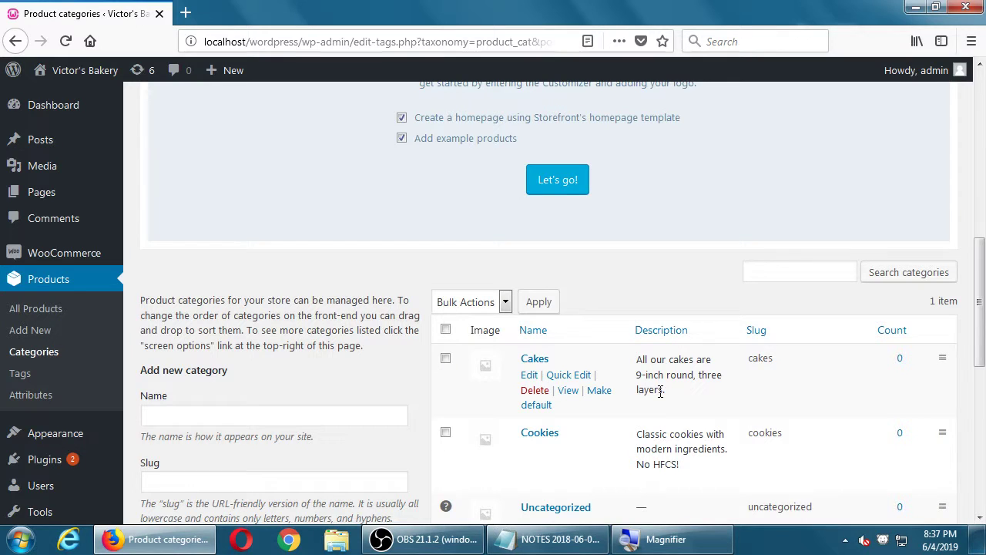
Start a new product and enter the placeholder text "fgfggf" in its main description.
click(40, 330)
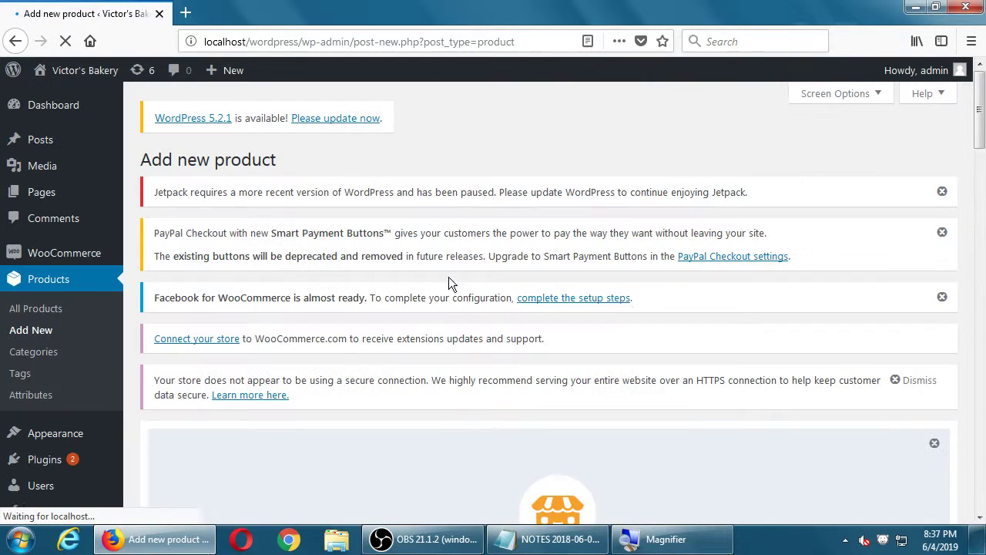
scroll(686, 308, down, 5)
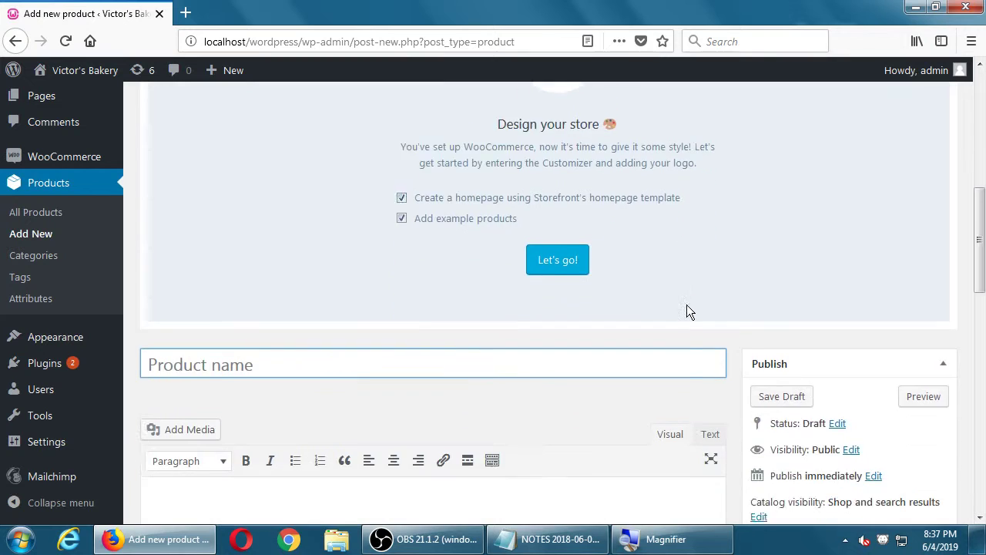
scroll(687, 311, down, 4)
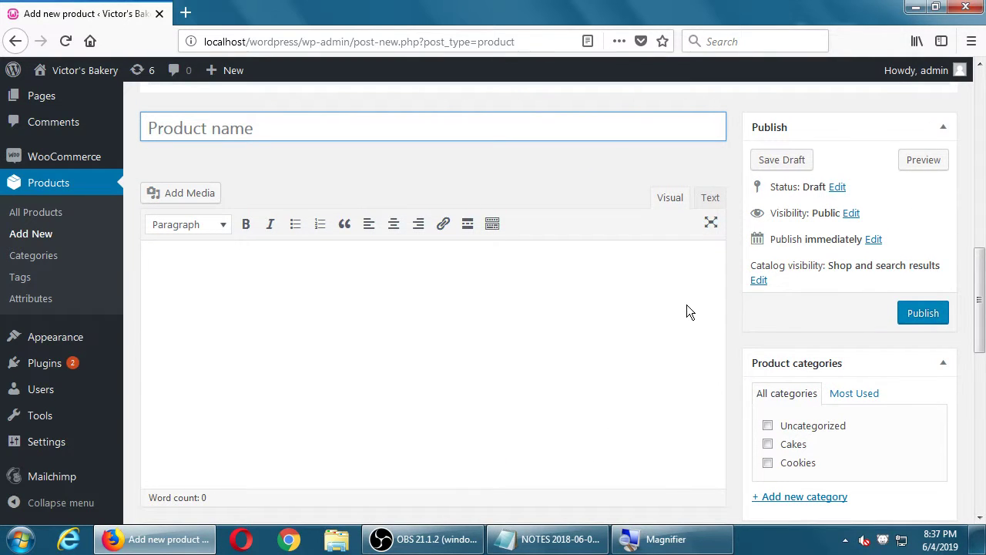
click(353, 294)
text(fgfggf)
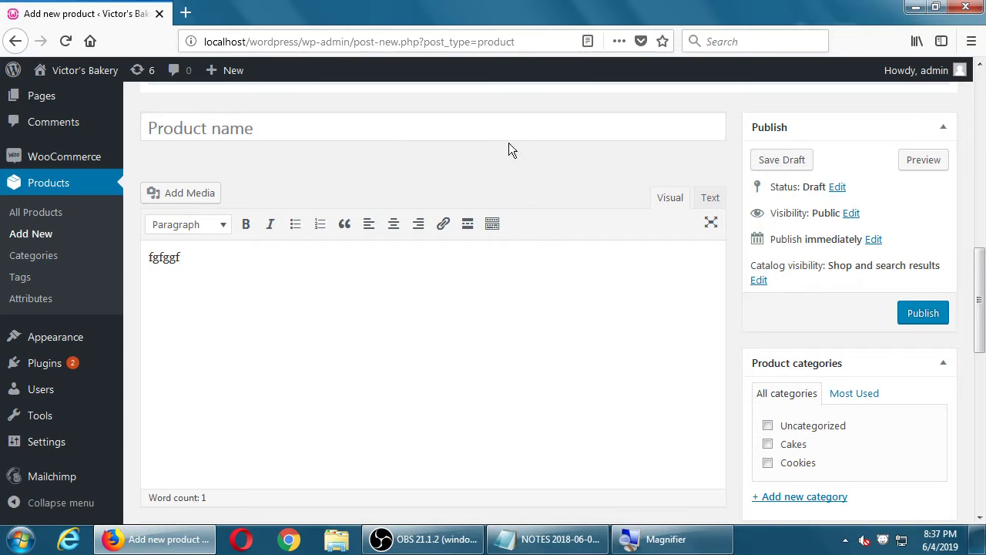
Name the product Pecan Cookie and clear the placeholder text from its description.
click(439, 124)
text(Peca)
text(n )
text(P)
key(BackSpace)
text(Cookie)
key(Tab)
key(ctrl+a)
key(BackSpace)
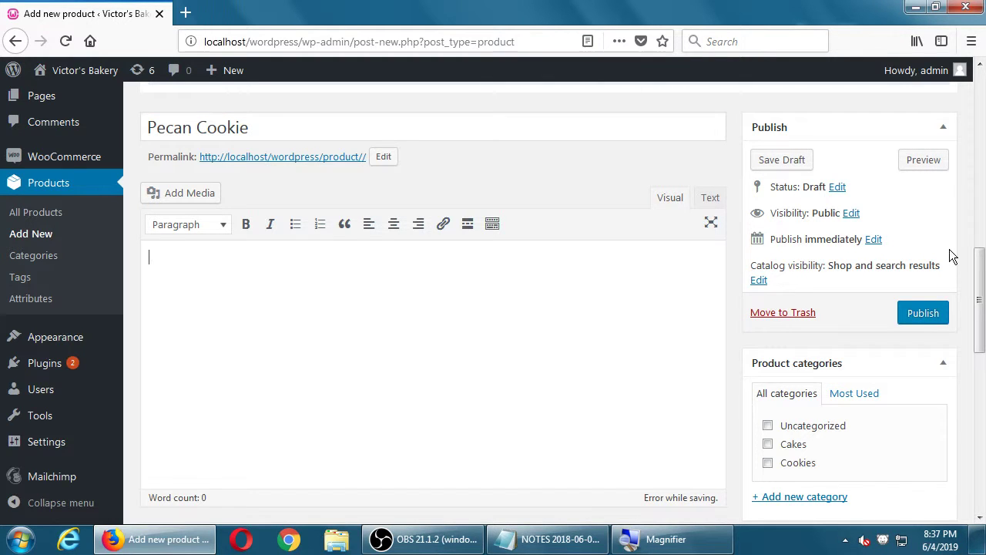
Assign the Pecan Cookie product to the Cookies category, toggling Cakes on and off again.
scroll(874, 368, down, 3)
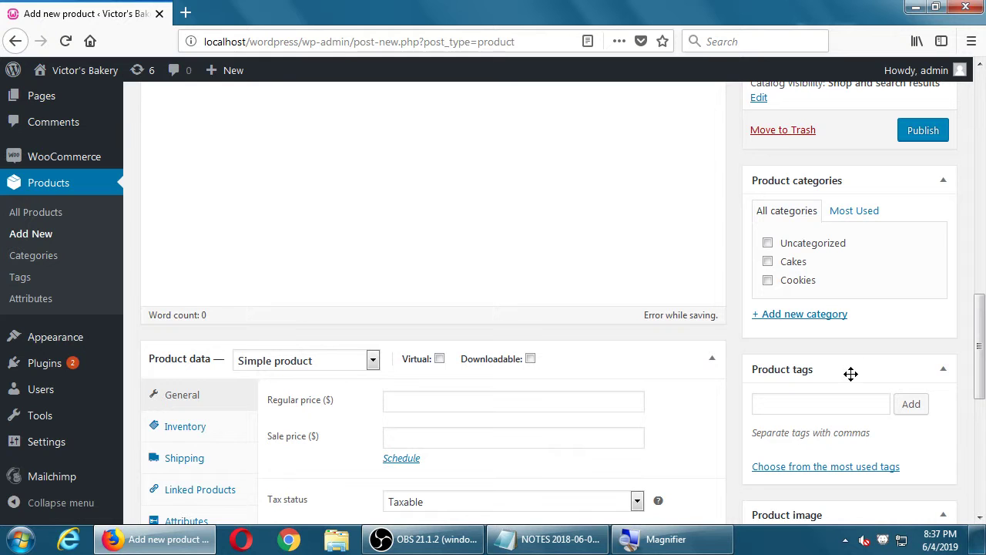
scroll(363, 366, down, 2)
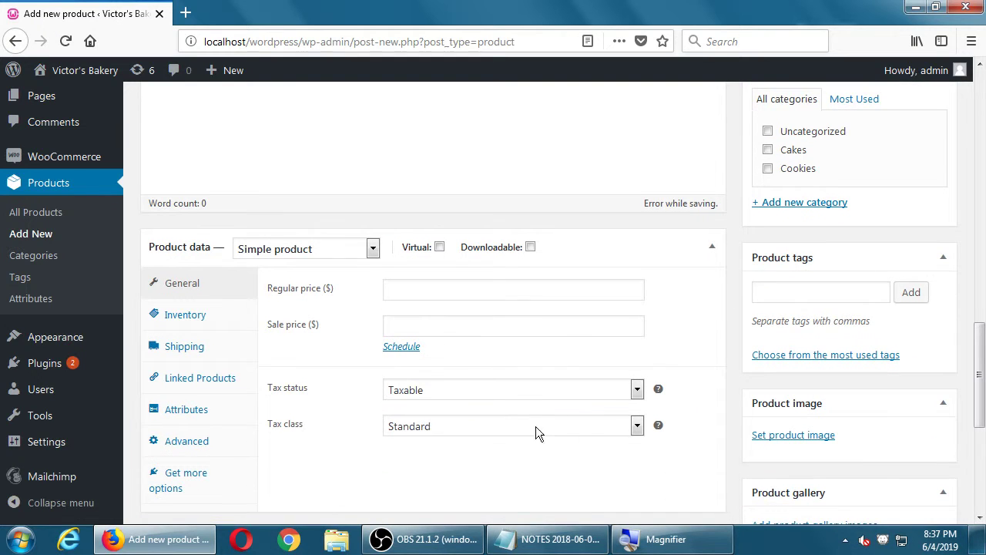
scroll(620, 416, up, 1)
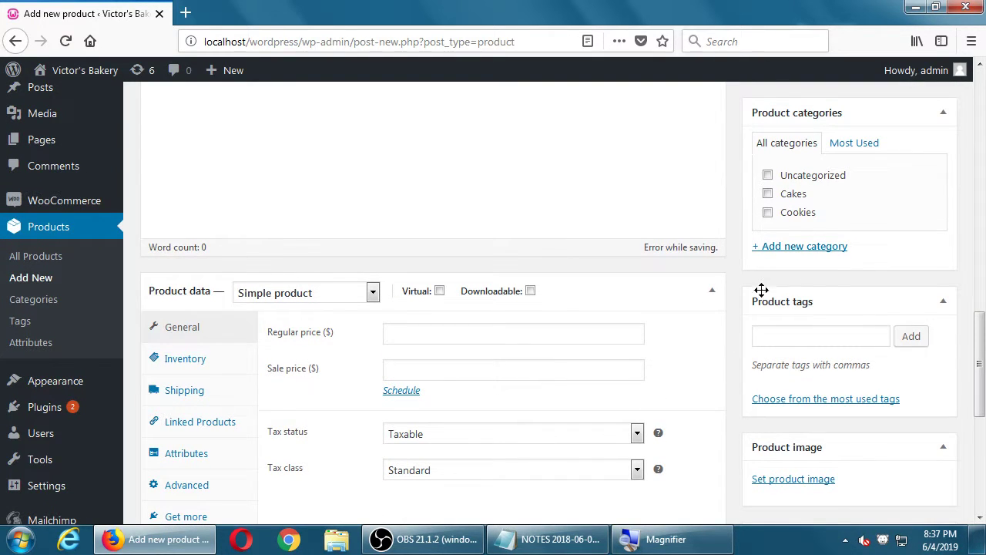
scroll(826, 271, up, 2)
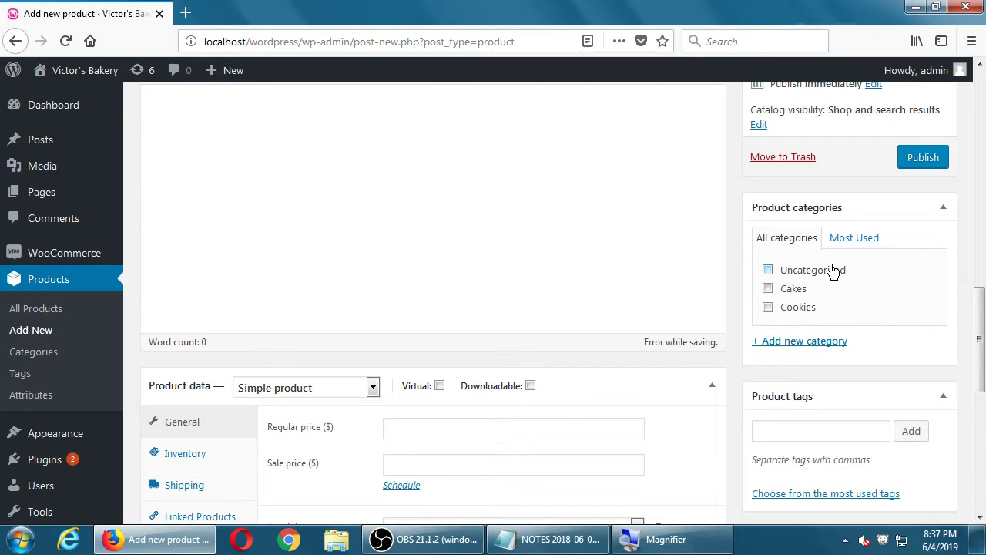
click(794, 312)
click(799, 291)
click(800, 292)
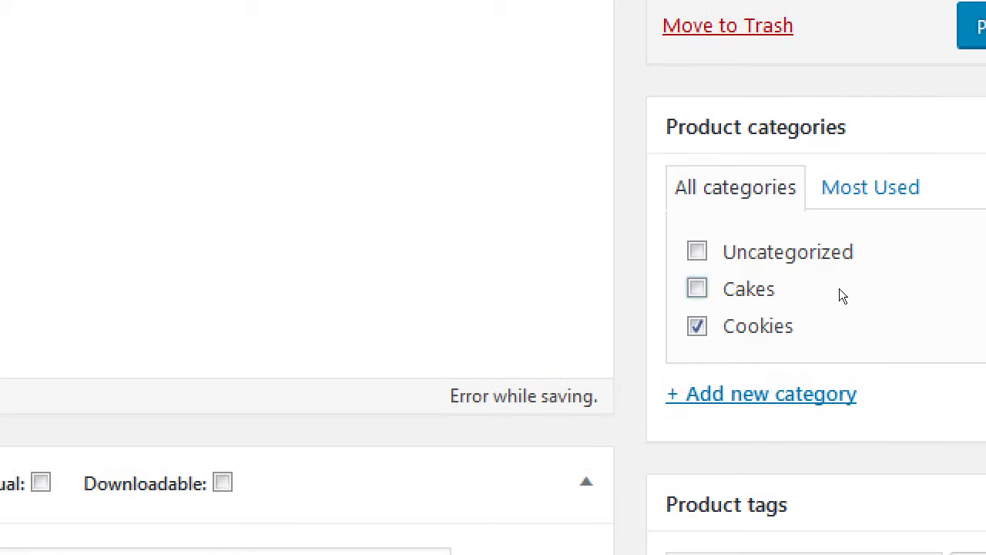
click(814, 291)
click(758, 290)
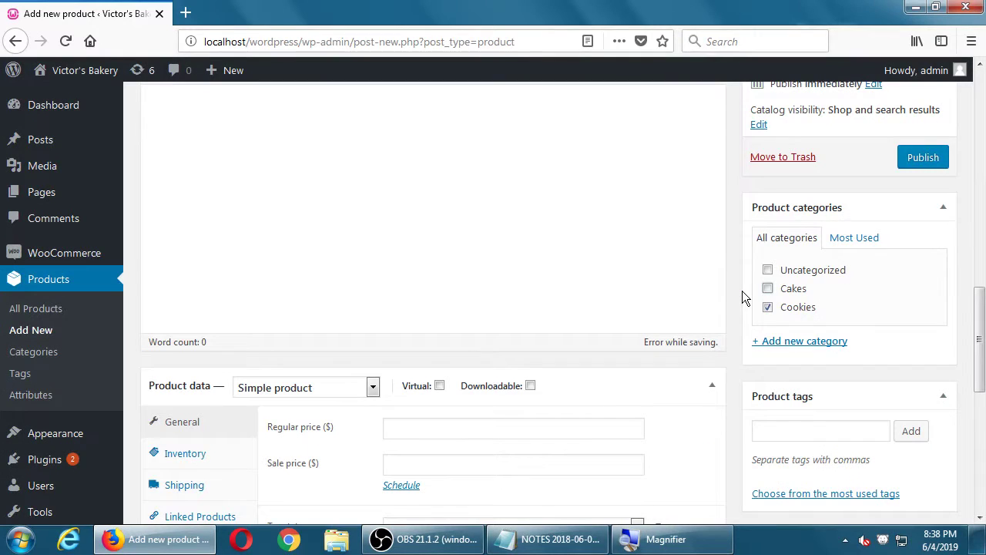
scroll(742, 290, down, 4)
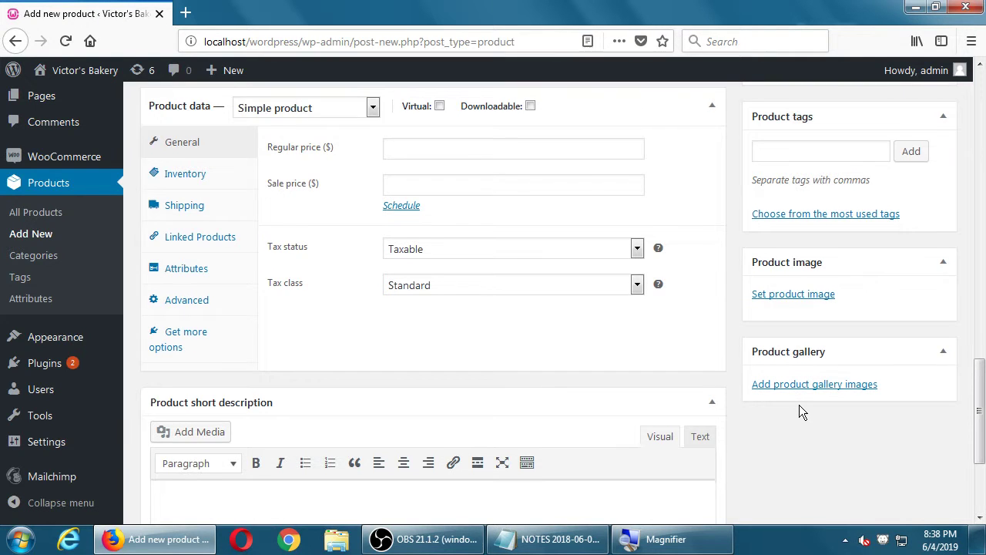
Enter the placeholder text "dgdssdfsfsgg" as the product's short description.
scroll(799, 404, down, 2)
scroll(799, 405, down, 3)
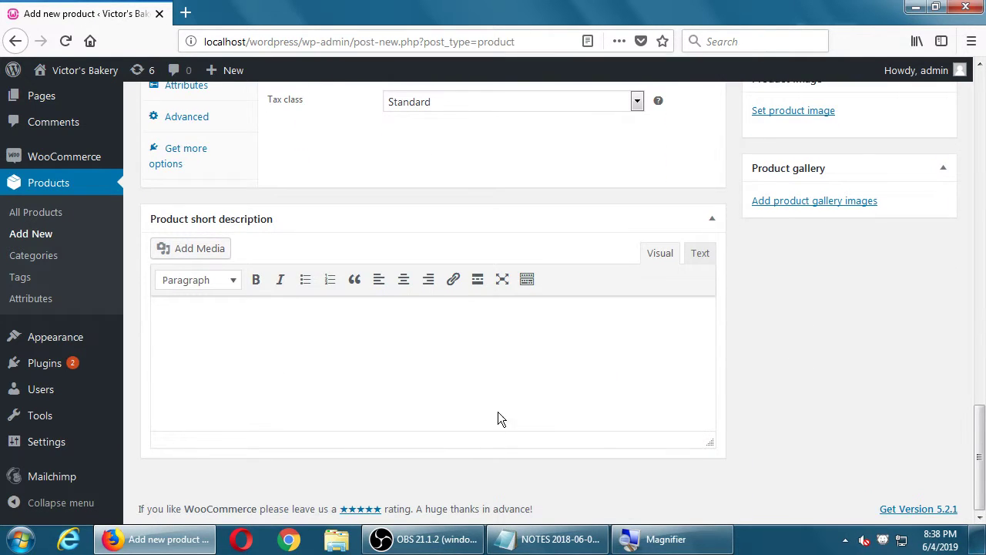
text(dgdssdfsfsgg)
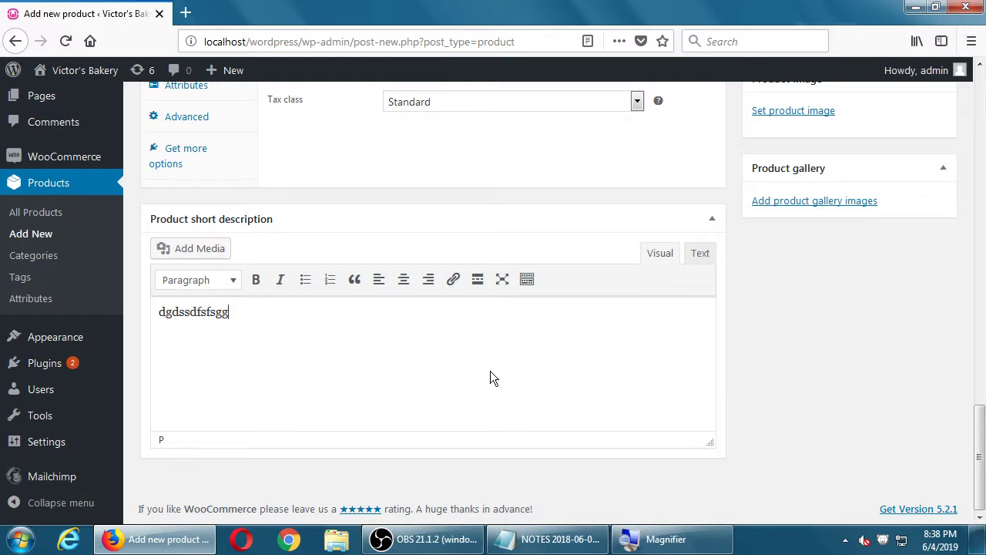
scroll(535, 432, up, 6)
scroll(549, 463, down, 4)
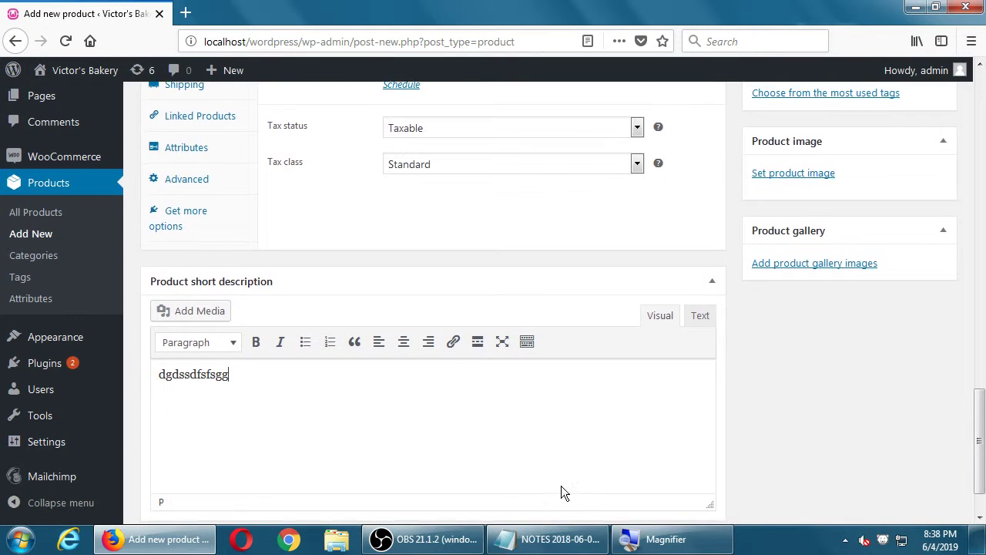
Enter the placeholder text "ewrqewrerer" in the product's main description.
scroll(555, 488, up, 9)
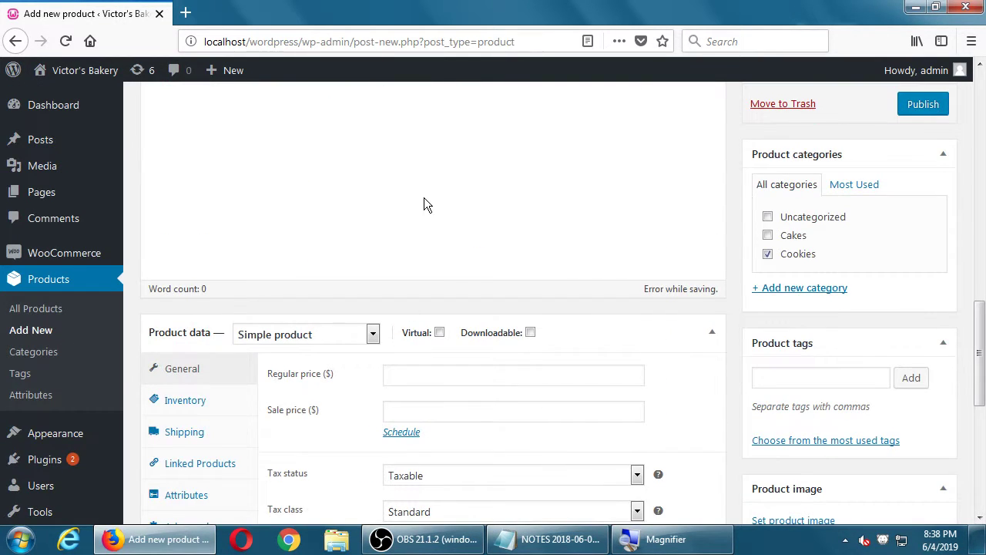
scroll(424, 204, up, 7)
click(374, 339)
text(ewrqewrerer)
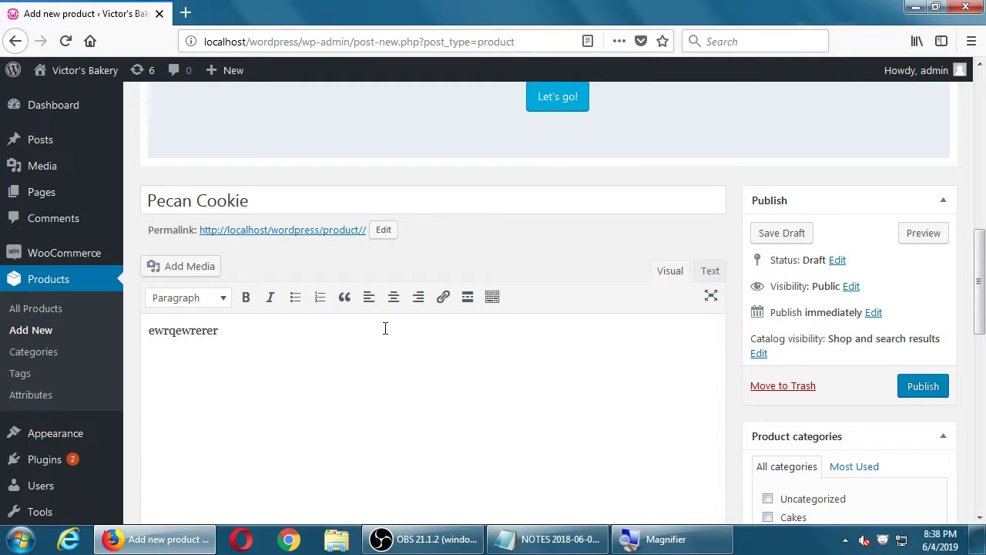
Replace the main description's placeholder with the text "Main description.".
key(ctrl+a)
text(Main drescrip)
key(BackSpace)
key(BackSpace)
key(BackSpace)
key(BackSpace)
key(BackSpace)
key(BackSpace)
key(BackSpace)
text(escription.)
Add three placeholder lines below the main description text: "asdfdafs", "dsaffdsaafdsfdas" and "sdaffadsfdas".
key(Return)
text(asdfdafs)
key(Return)
text(dsaffdsaafdsfdas)
key(Return)
text(sdaffadsfdas)
Turn the three placeholder lines of the main description into a bulleted list.
key(shift+Up)
key(shift+Up)
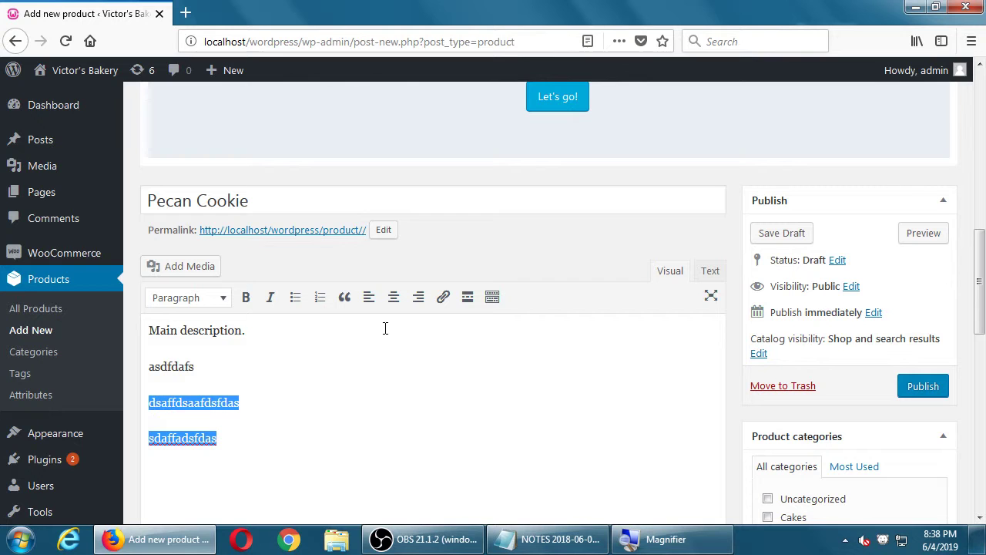
key(shift+Up)
key(shift+Down)
key(shift+Left)
key(shift+Left)
click(295, 297)
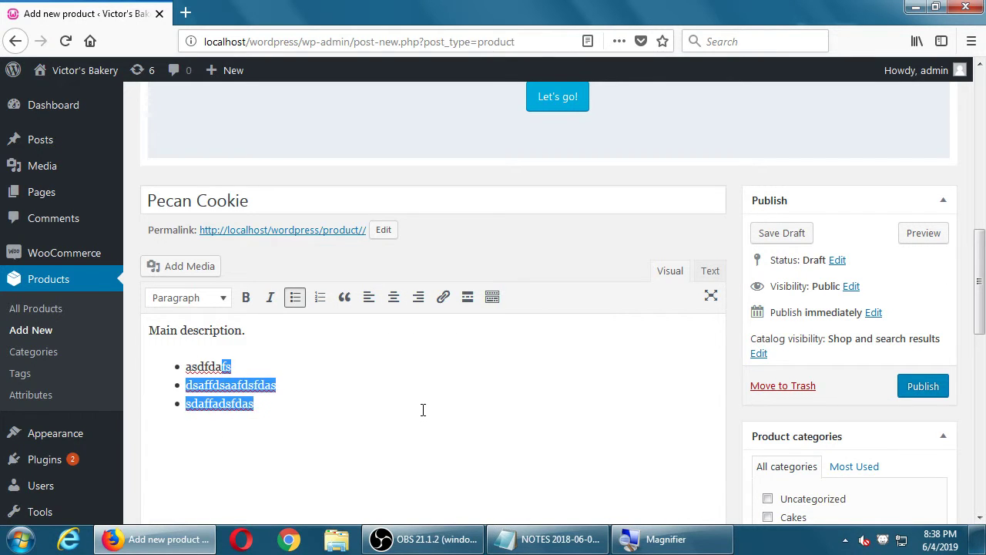
click(420, 409)
Replace the placeholder in the product short description with "Short description".
scroll(433, 431, down, 3)
scroll(433, 425, down, 5)
scroll(363, 427, down, 2)
drag(230, 340, 137, 360)
text(Short de)
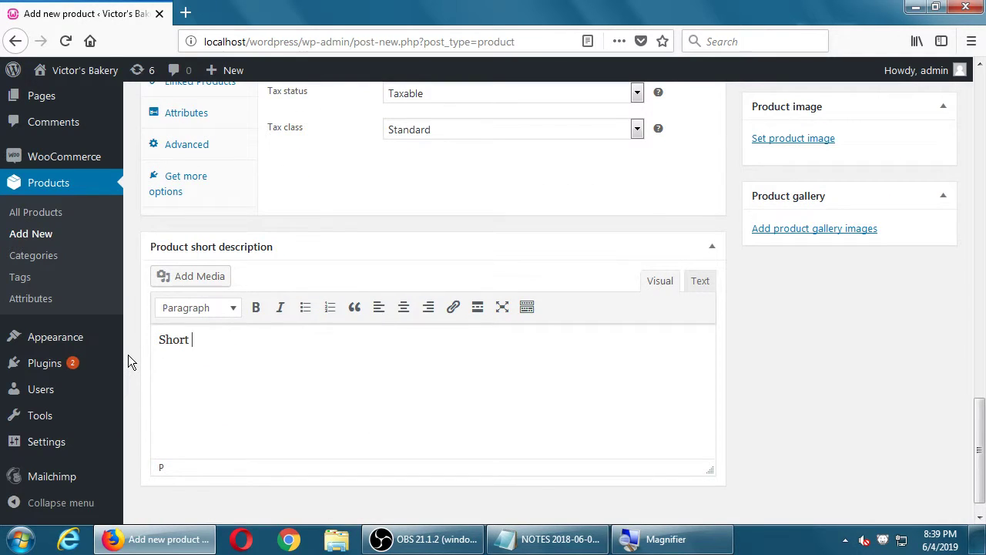
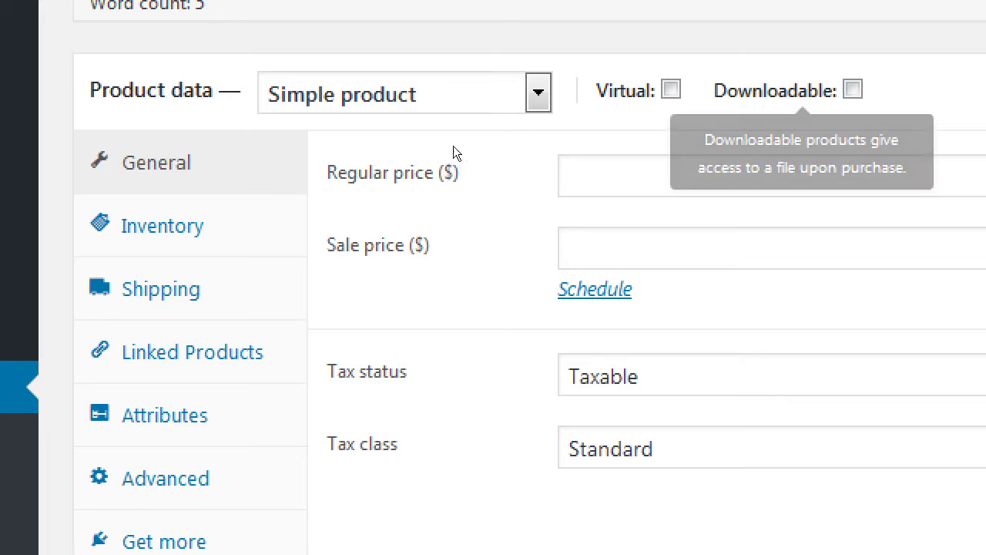
Replace the first bullet in the main description with "10 cookies".
click(401, 173)
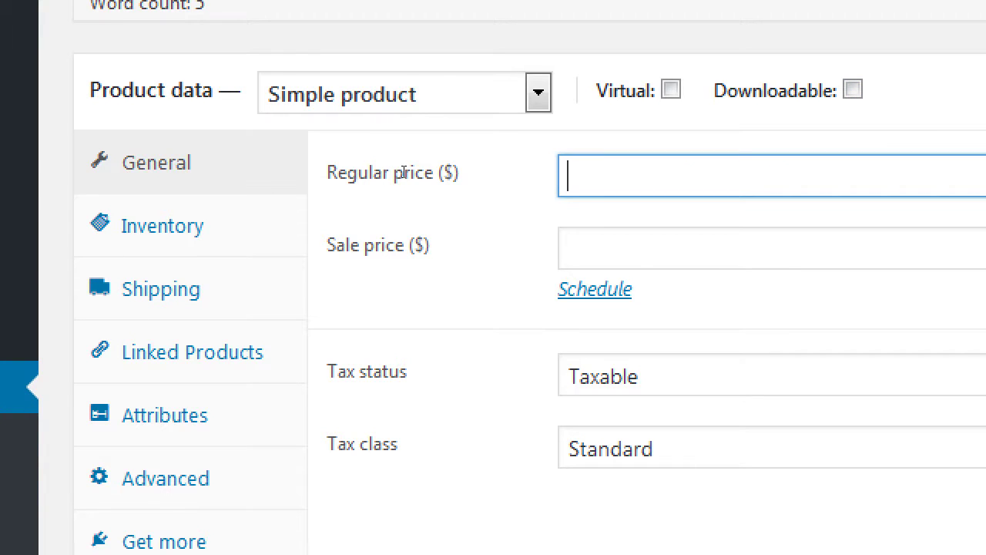
scroll(402, 173, up, 2)
scroll(402, 178, up, 10)
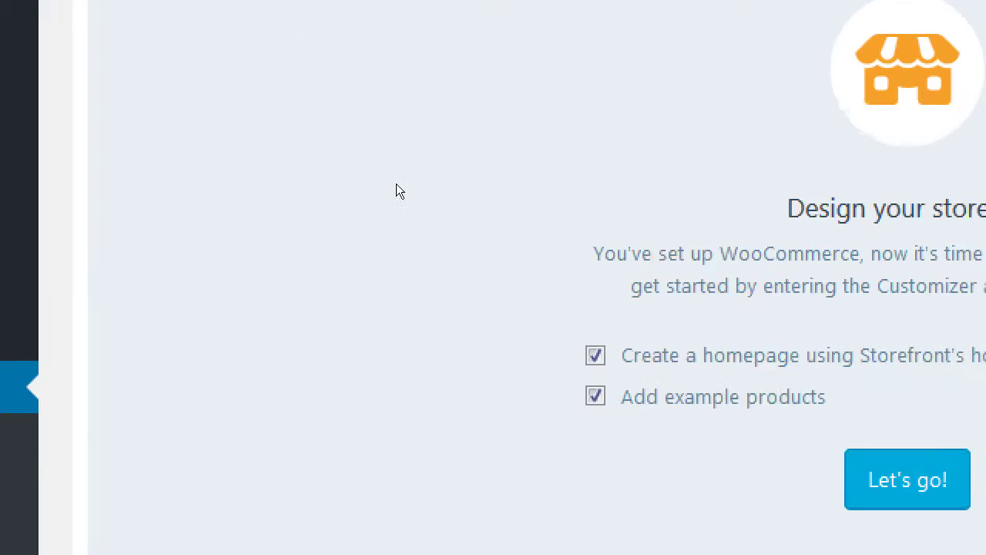
scroll(401, 185, down, 8)
click(280, 201)
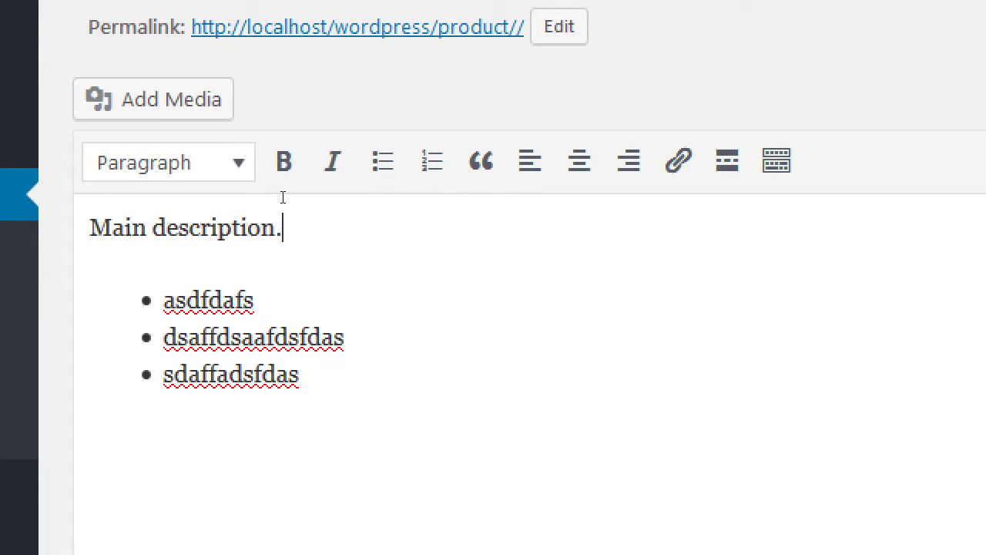
key(Down)
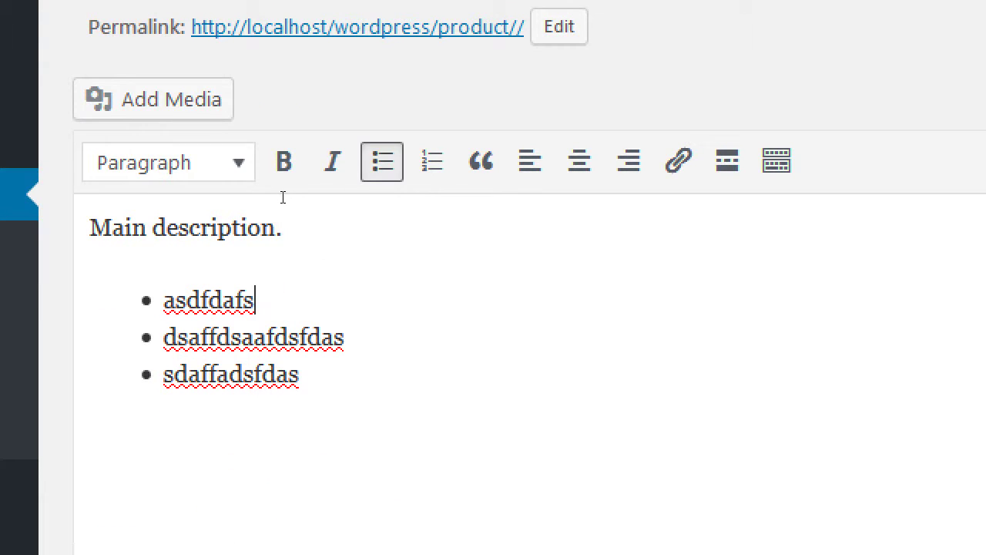
key(shift+Home)
text(10 cookies)
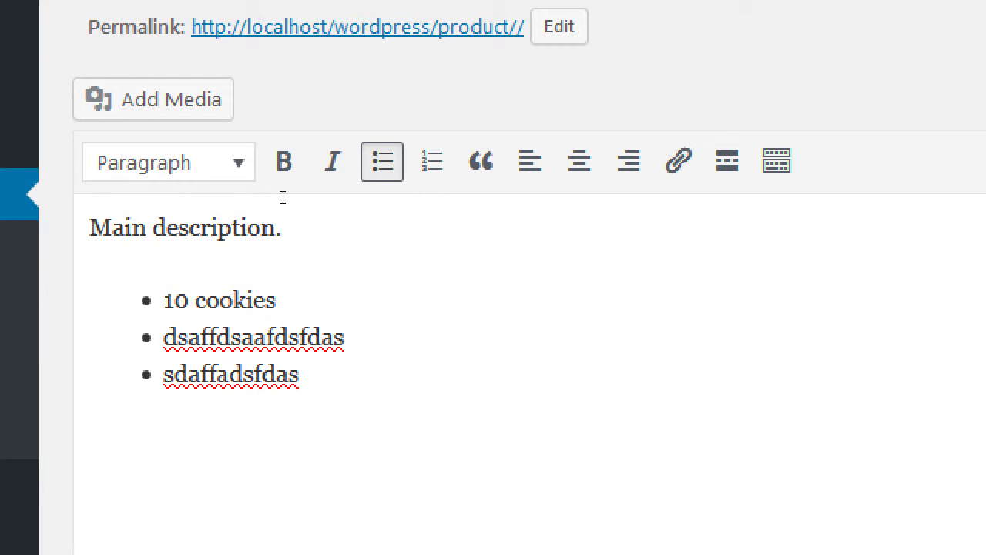
Set the product's regular price to $14 and its sale price to $11.
scroll(283, 197, down, 8)
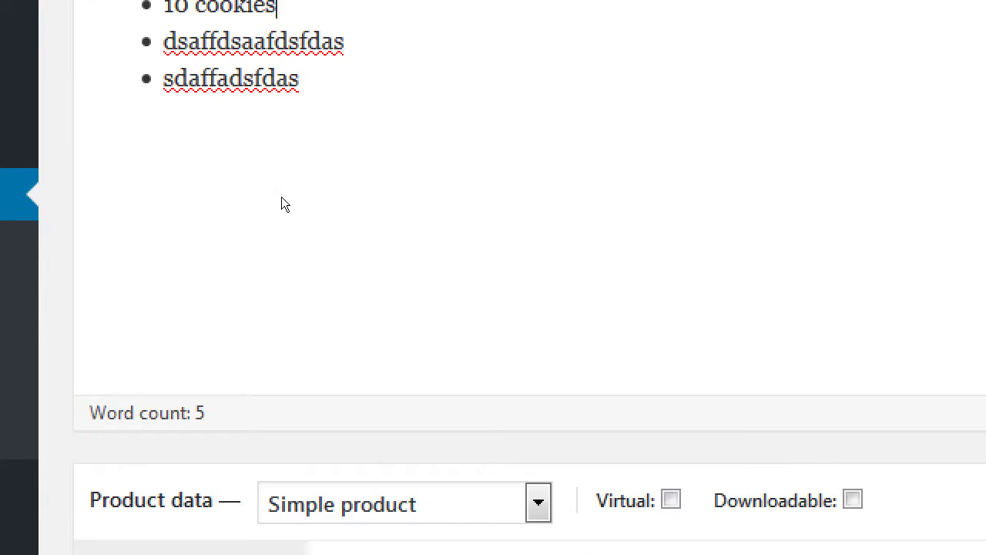
click(445, 198)
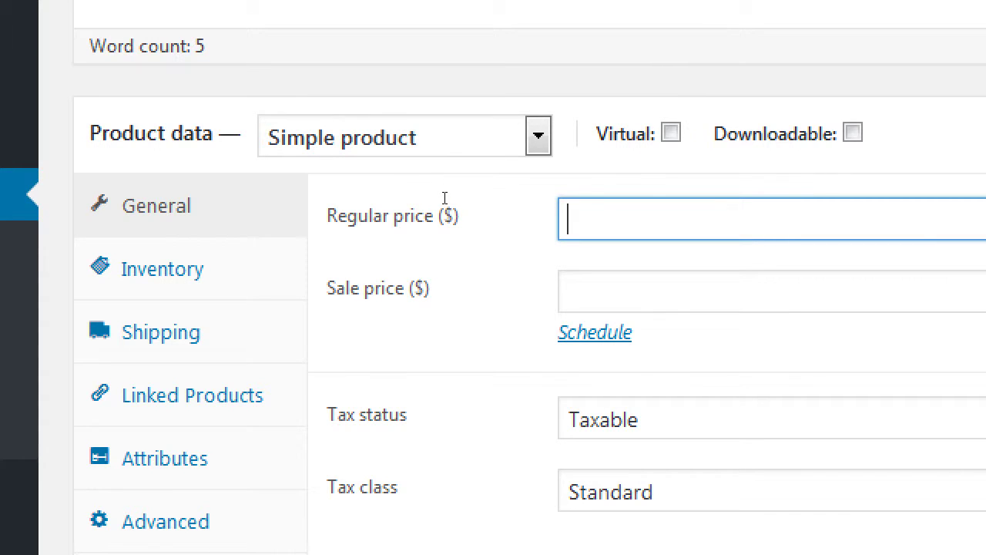
text(14)
key(Tab)
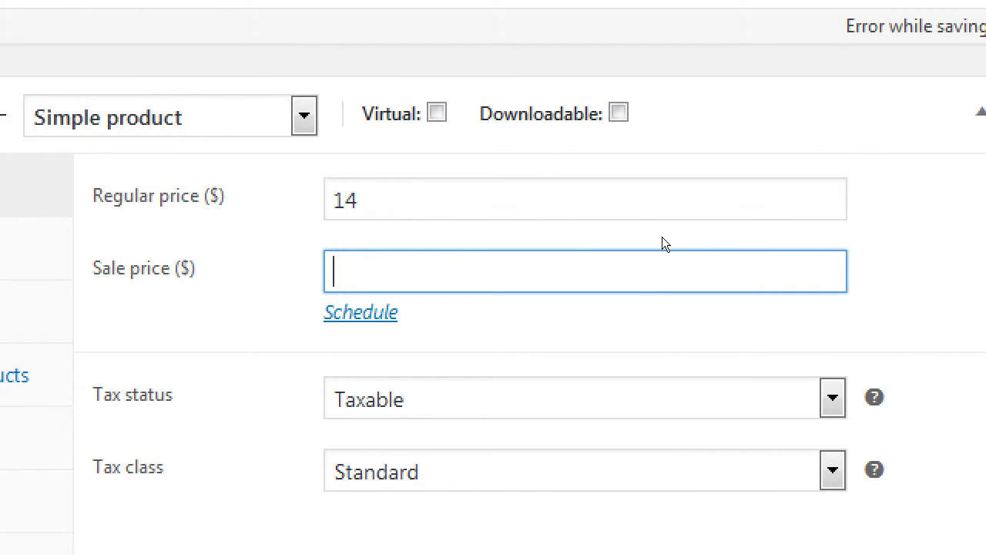
text(11)
key(Tab)
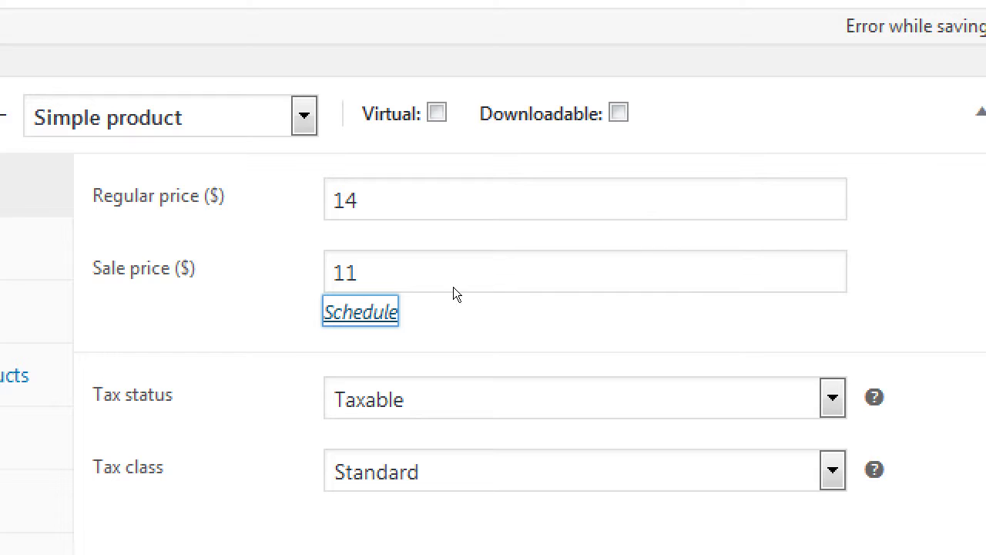
Schedule the sale price to run from 2019-06-04 to 2019-06-11.
key(Return)
key(Tab)
key(Return)
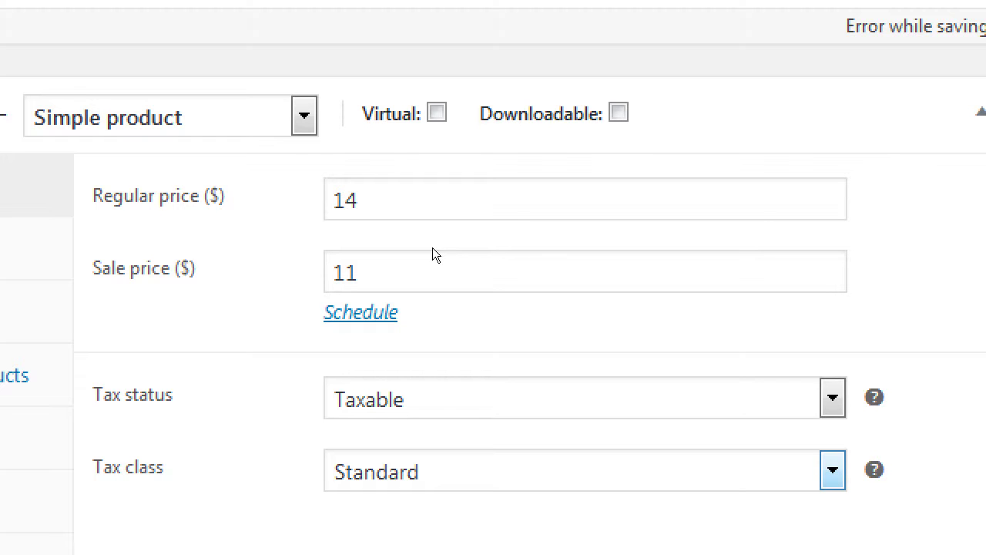
key(Return)
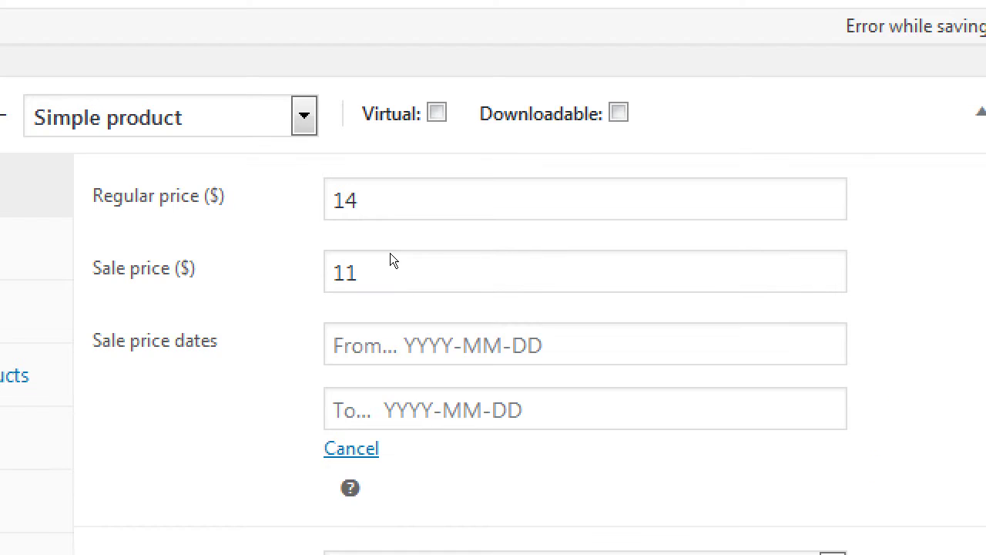
key(Tab)
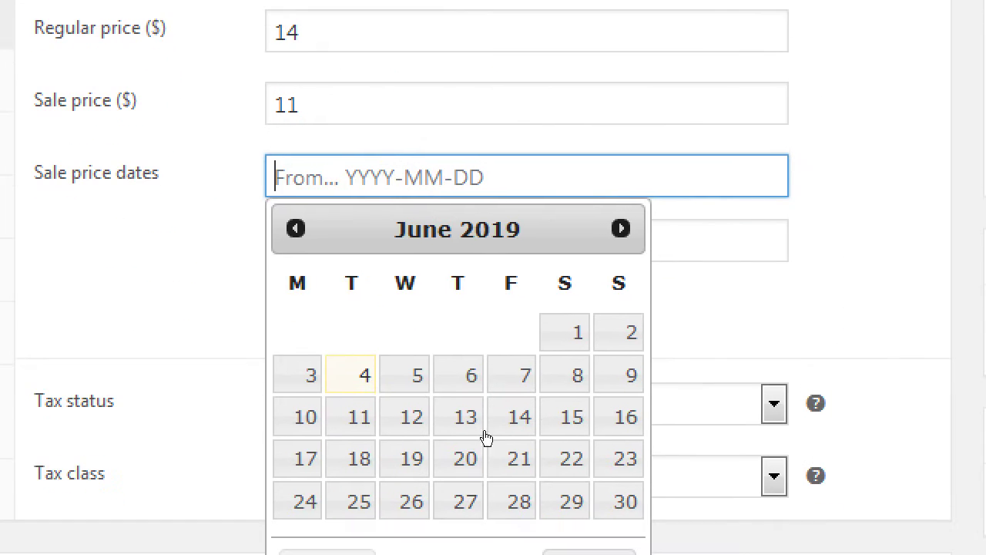
key(Return)
key(Tab)
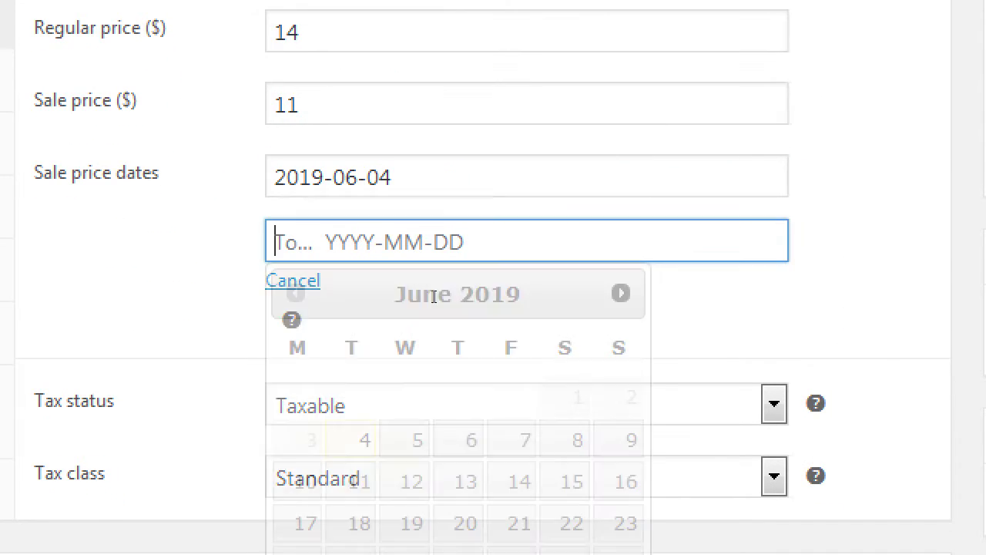
key(ctrl+Down)
key(Return)
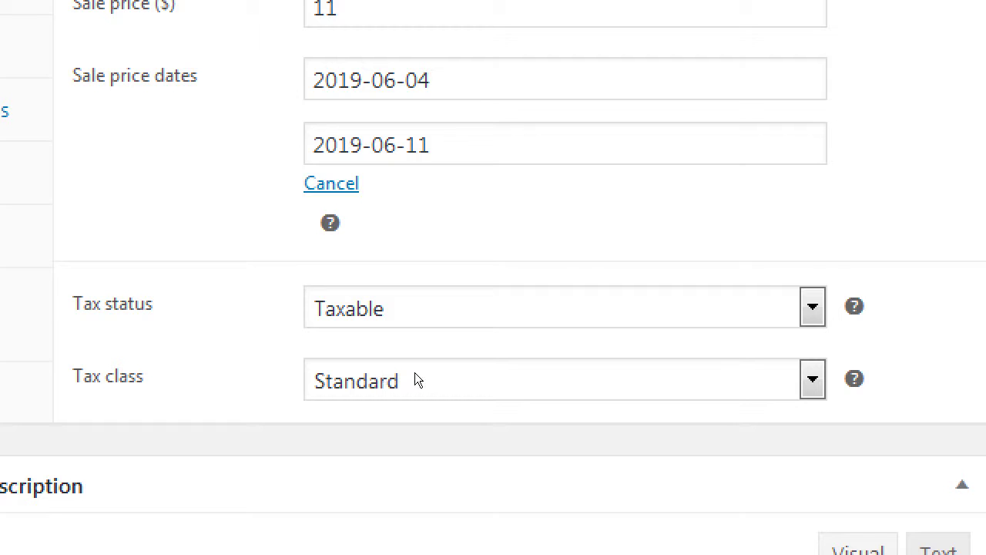
Publish the Pecan Cookie product.
scroll(408, 356, down, 1)
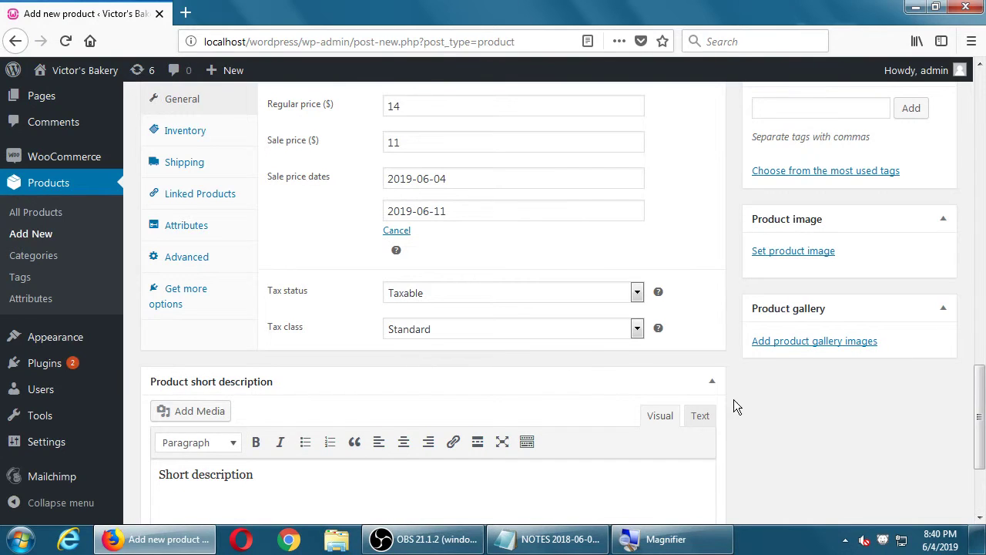
scroll(762, 389, down, 3)
scroll(766, 389, up, 10)
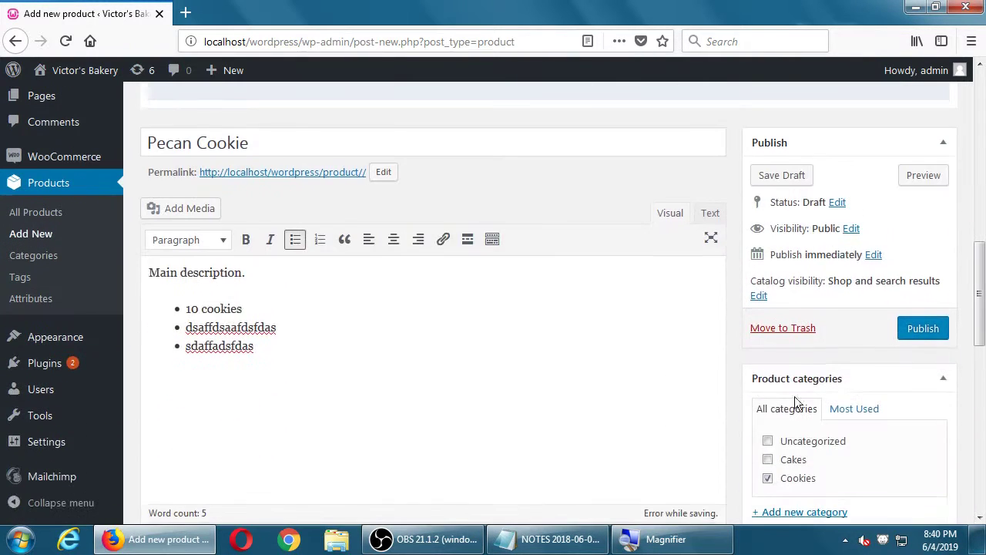
click(926, 331)
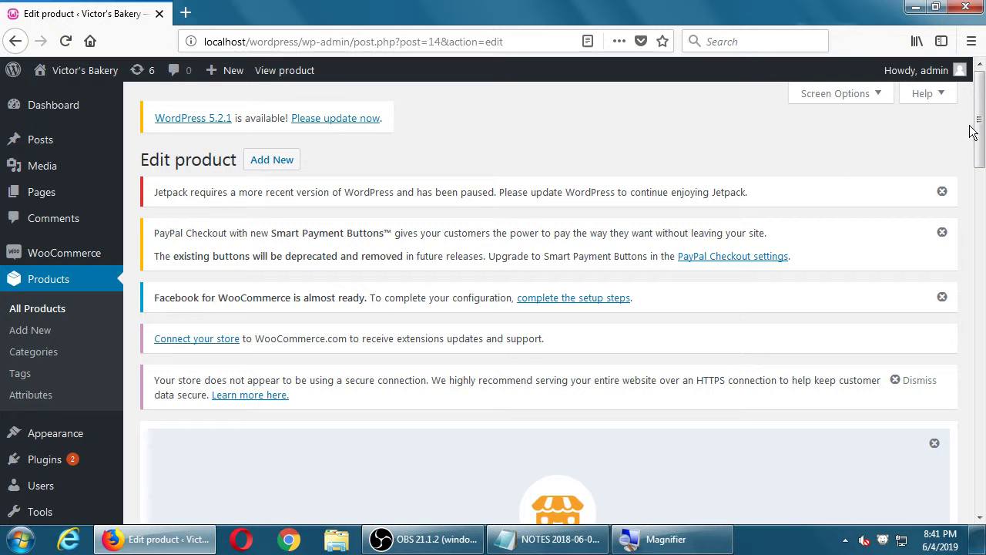
Open the Victor's Bakery storefront in a new tab and go through the cart page to the shop.
drag(977, 123, 979, 92)
middle_click(100, 73)
click(237, 16)
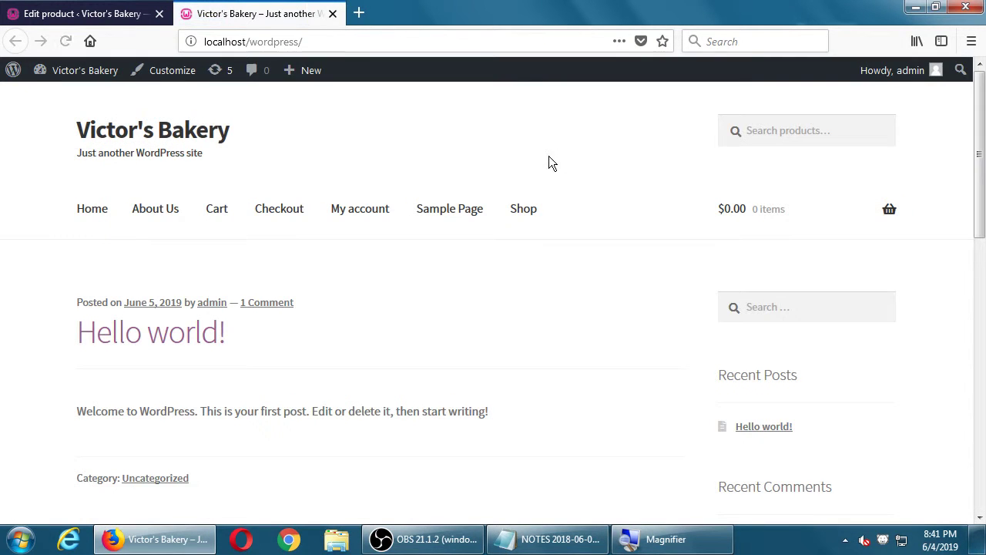
click(215, 226)
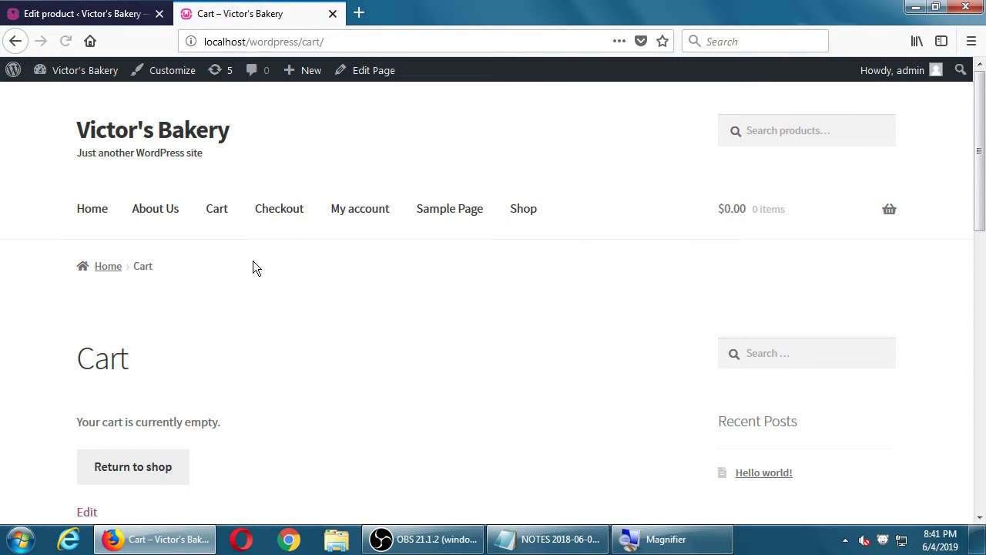
click(121, 467)
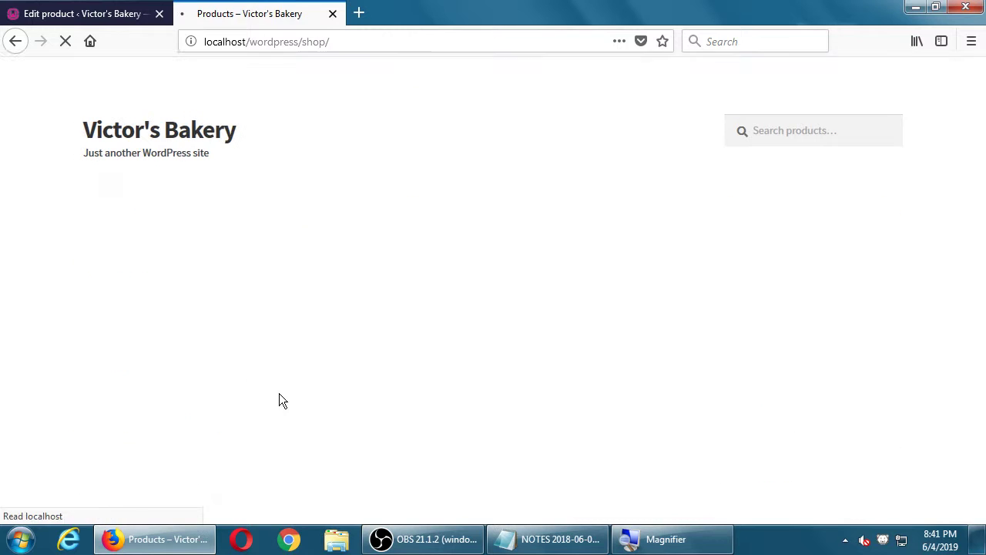
Examine the Pecan Cookie listing on the shop page, including its prices and purchase option.
scroll(295, 395, down, 5)
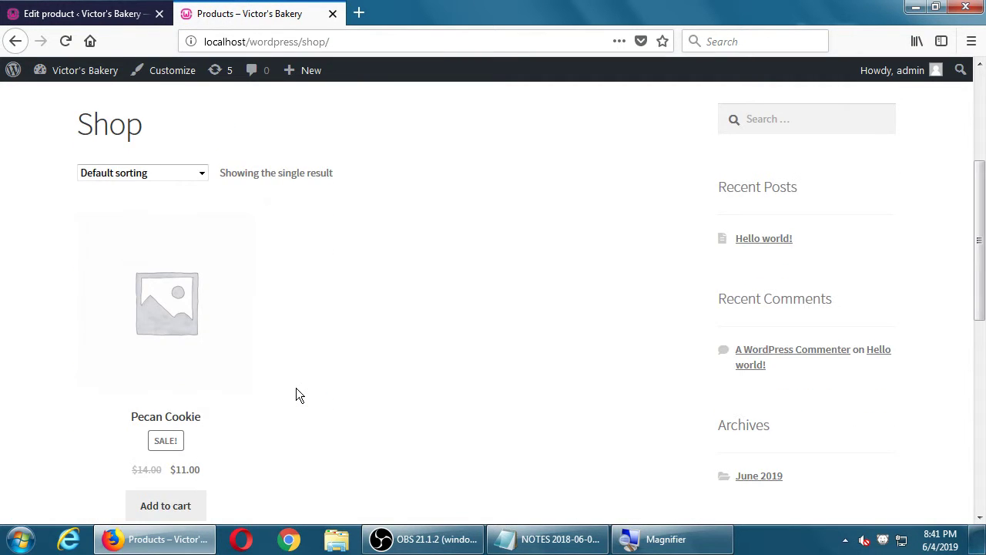
scroll(297, 394, up, 5)
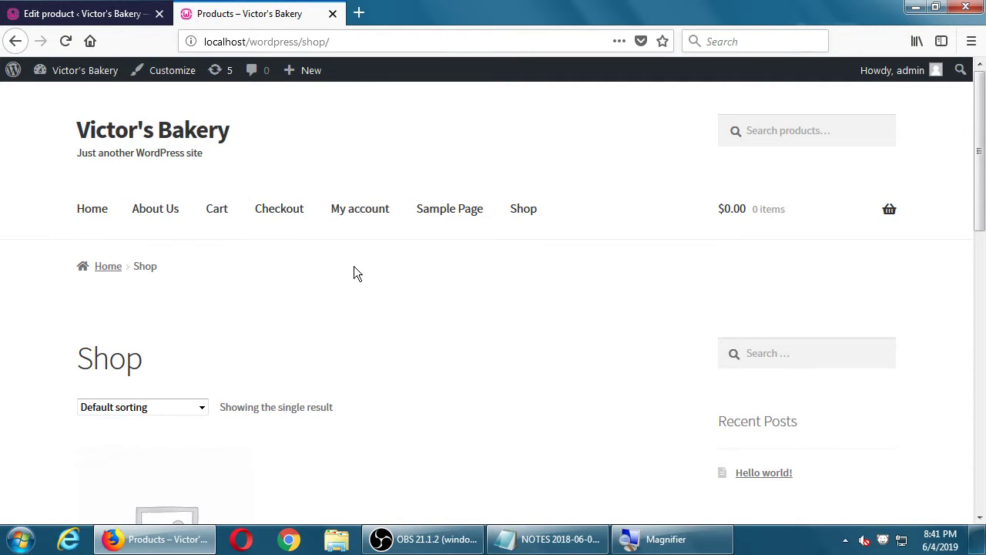
scroll(340, 258, down, 1)
scroll(277, 207, up, 1)
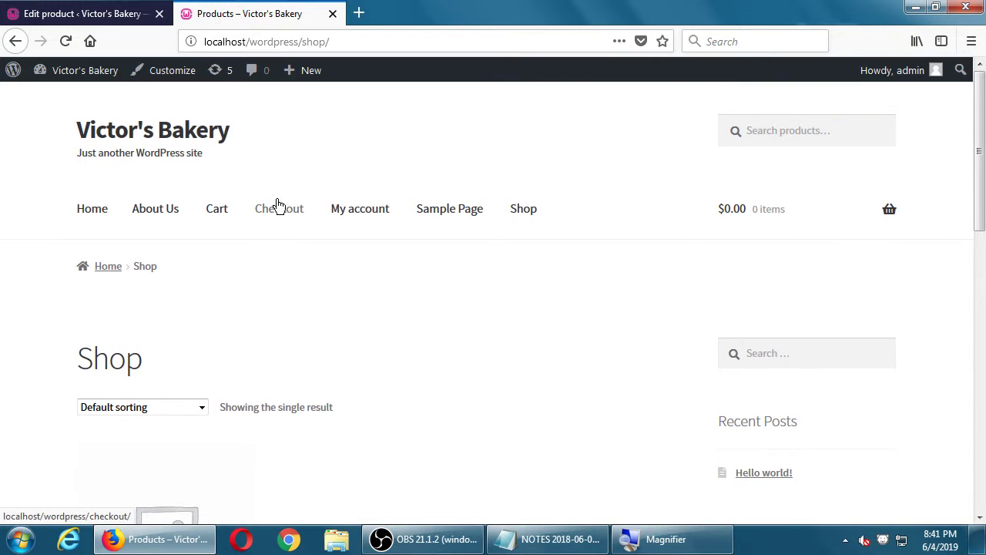
scroll(489, 338, down, 5)
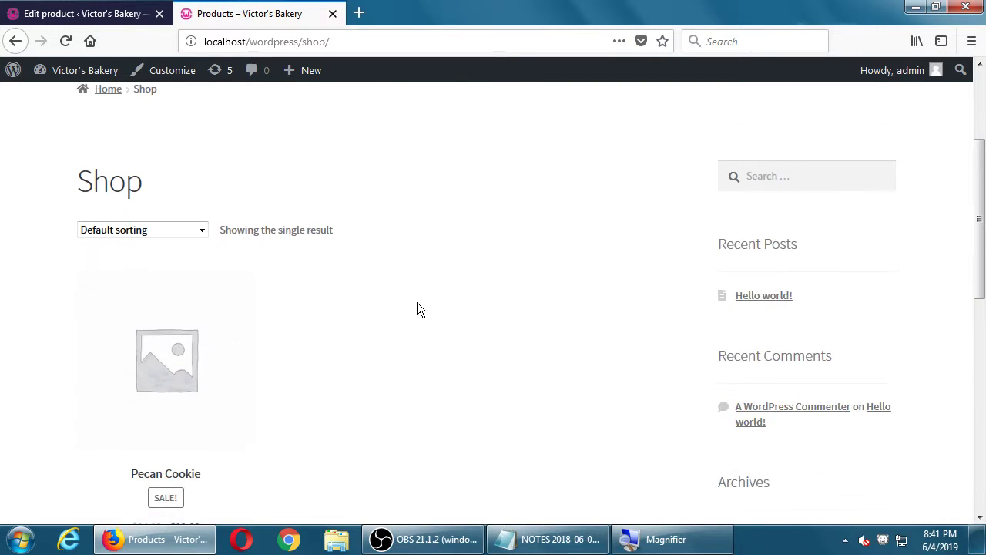
scroll(306, 313, down, 3)
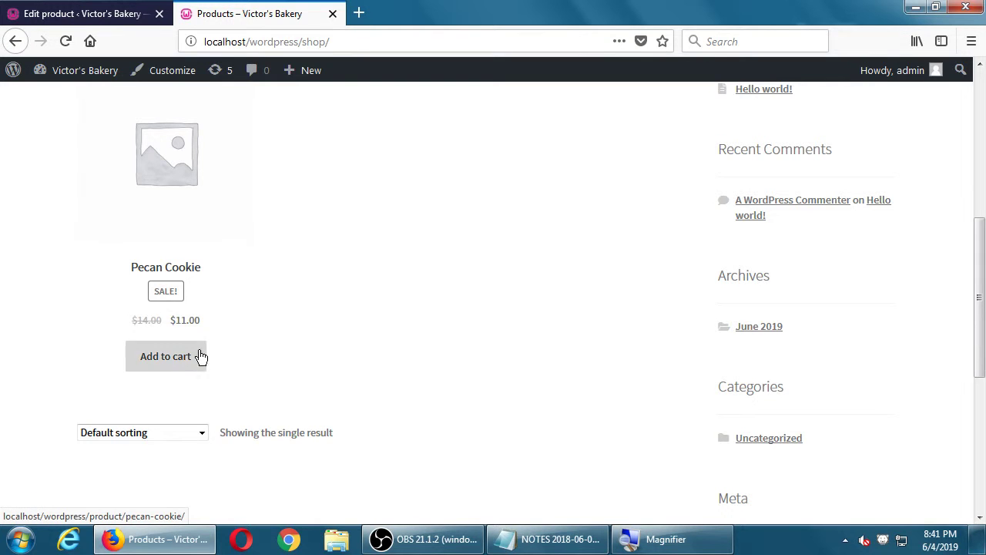
click(199, 435)
click(213, 438)
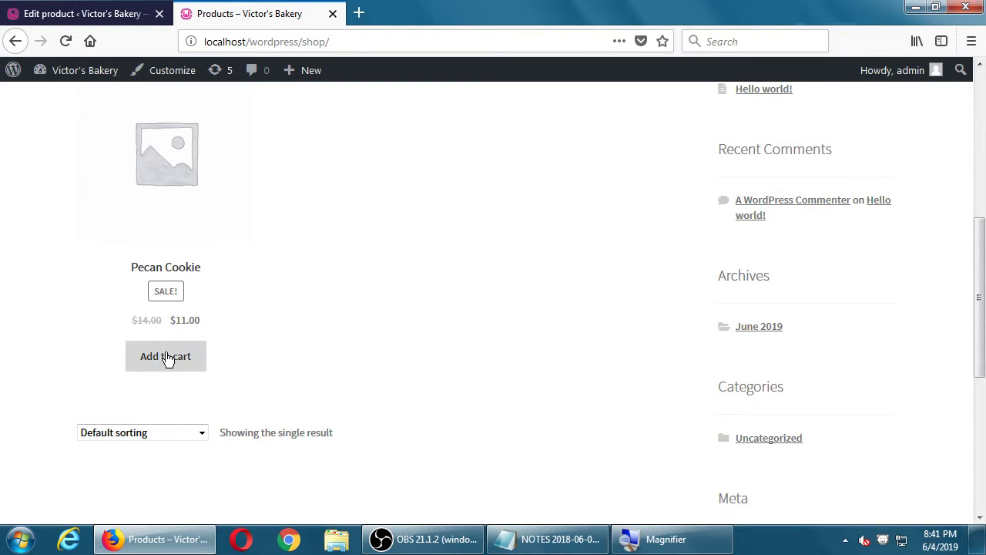
Open the Pecan Cookie product page and examine its title, sale badge, short description, full description and reviews section.
click(168, 185)
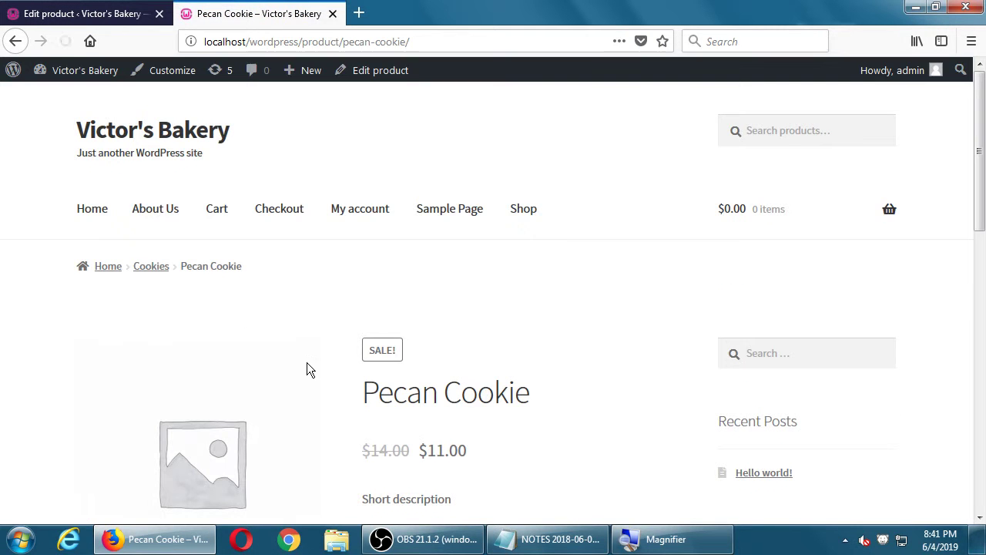
scroll(263, 361, down, 3)
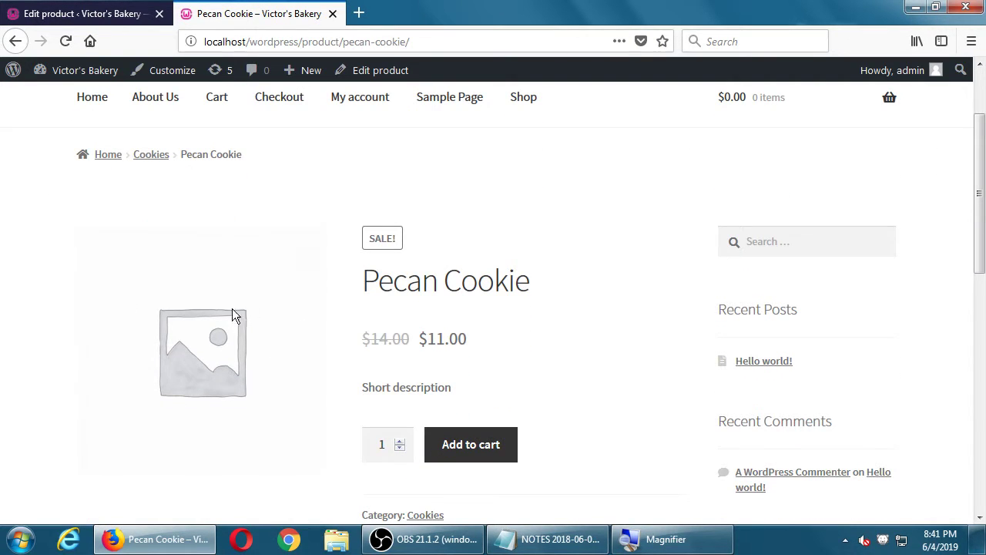
drag(394, 283, 477, 286)
click(595, 320)
double_click(382, 238)
click(491, 245)
scroll(490, 245, down, 3)
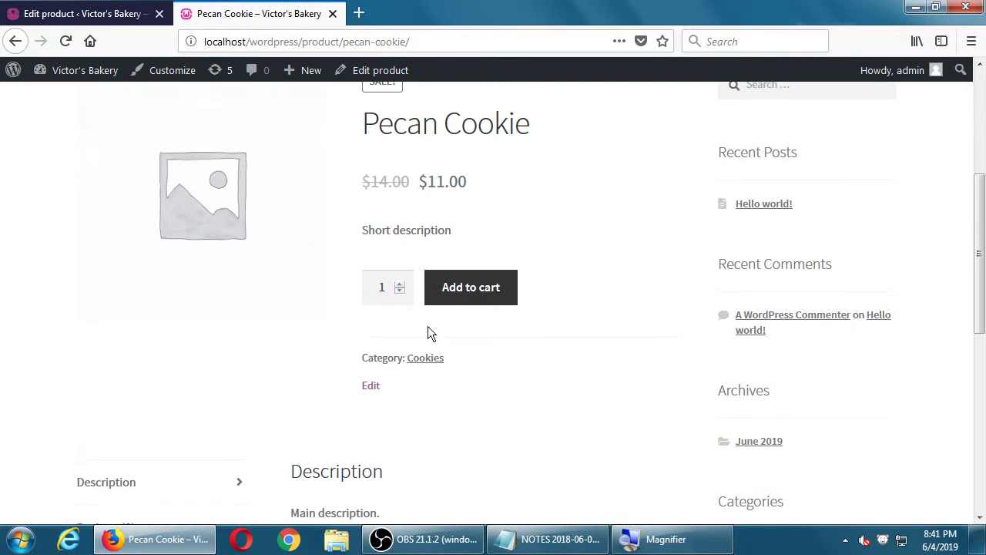
drag(382, 233, 454, 239)
click(524, 238)
scroll(538, 239, down, 4)
drag(346, 323, 414, 404)
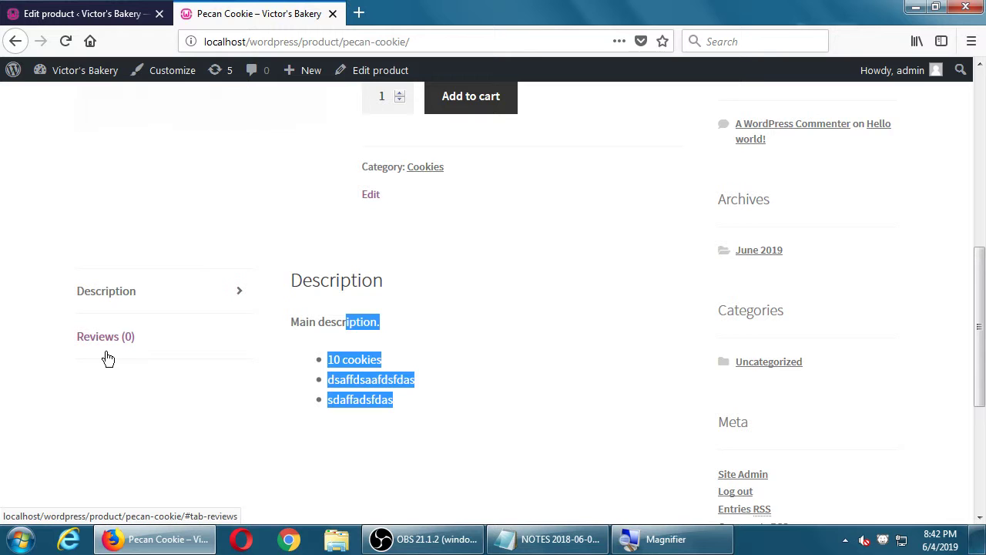
click(568, 418)
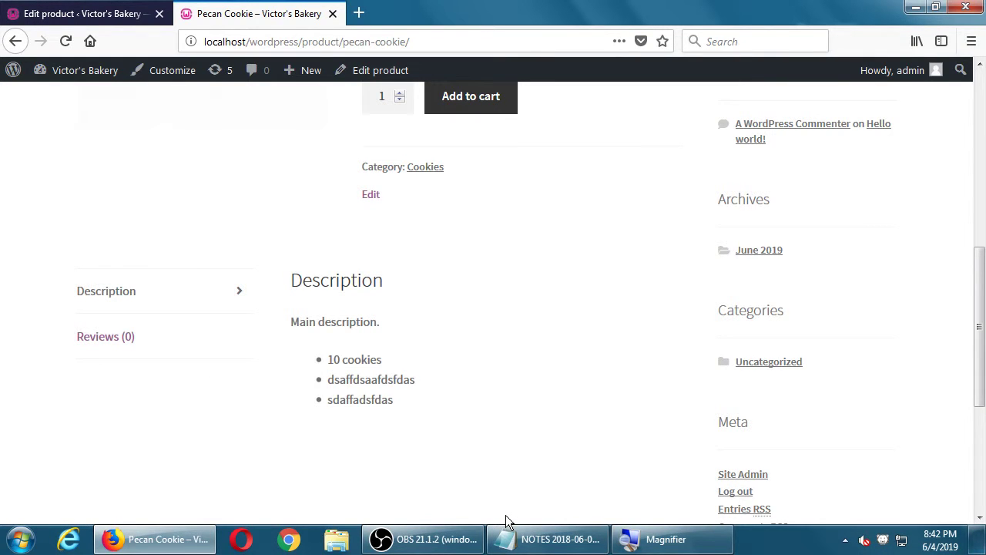
Add one Pecan Cookie to the cart and open the cart page.
scroll(482, 487, up, 5)
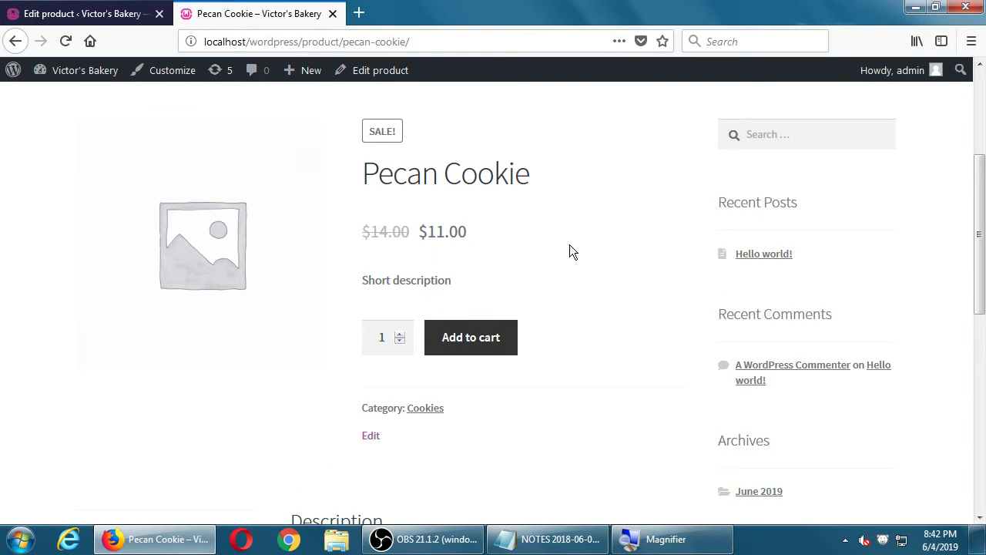
click(474, 337)
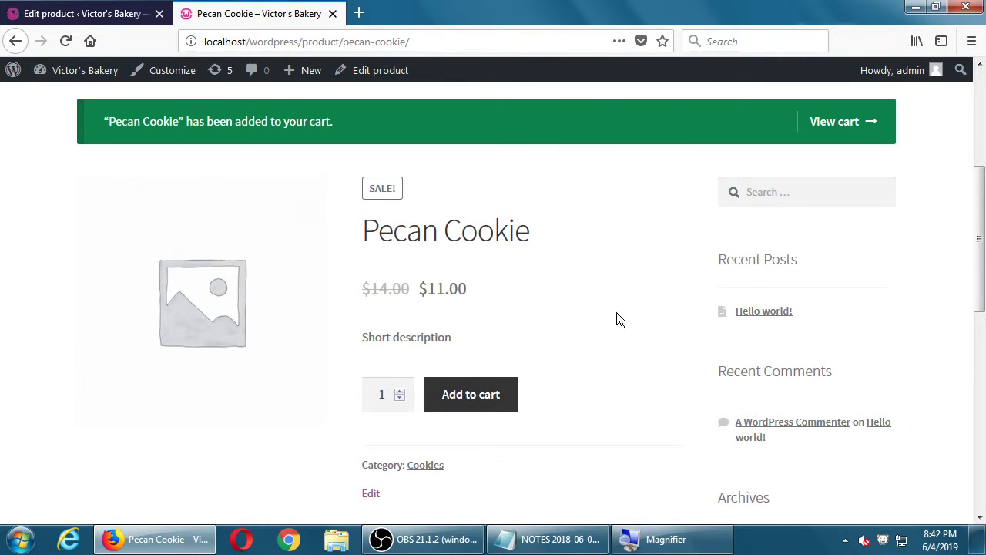
scroll(598, 247, up, 2)
click(857, 215)
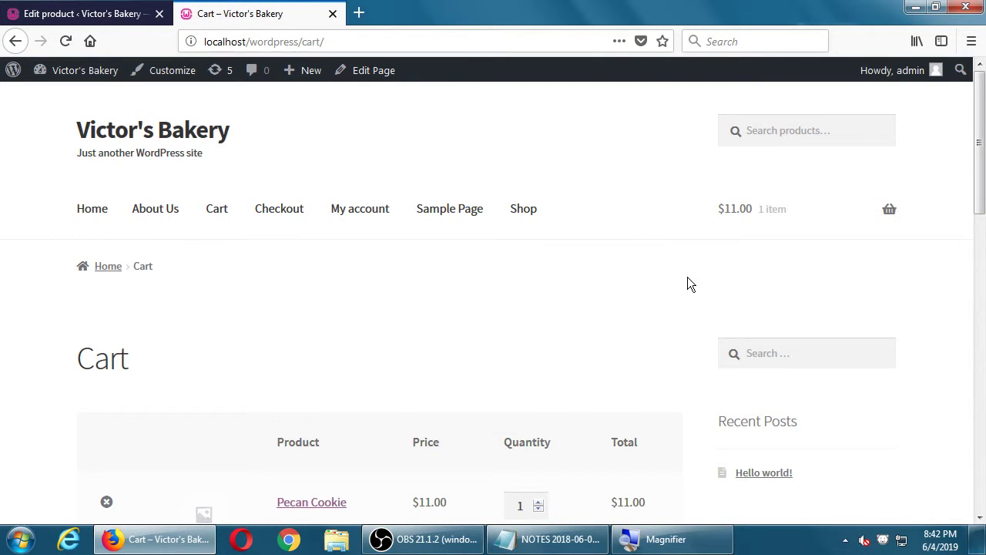
Examine the cart page, including the item row, coupon code field, cart totals, shipping and checkout options.
scroll(684, 278, down, 5)
scroll(683, 272, down, 6)
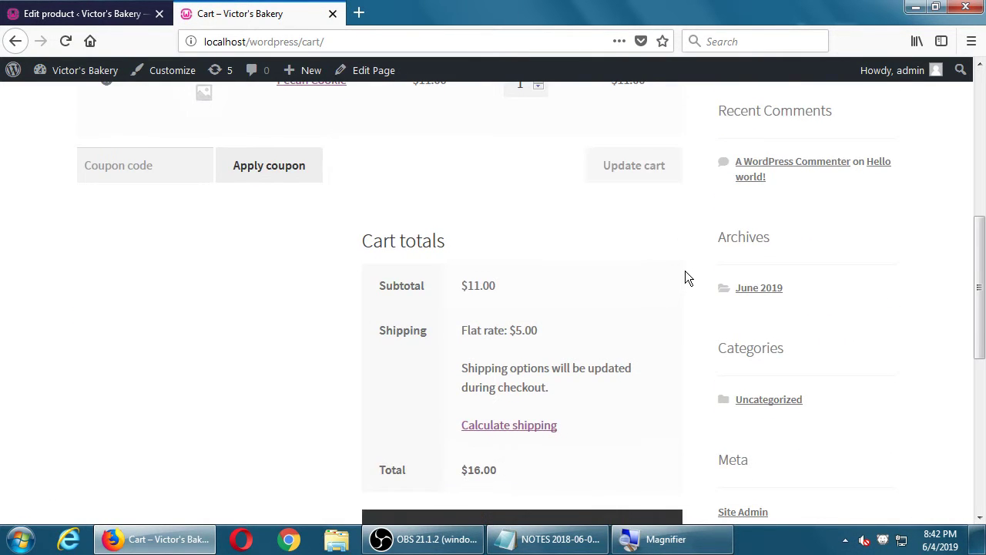
scroll(685, 271, up, 8)
scroll(685, 270, up, 2)
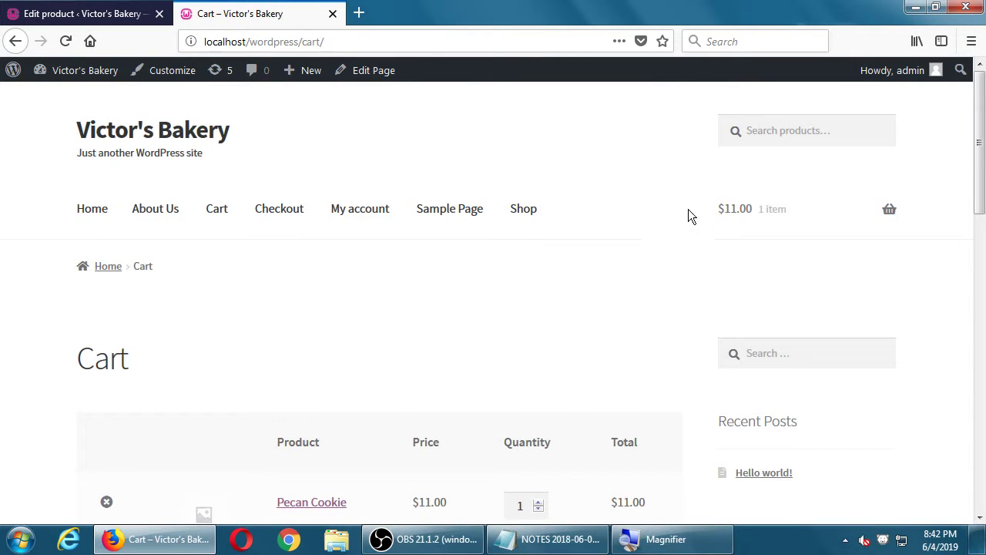
scroll(577, 254, down, 7)
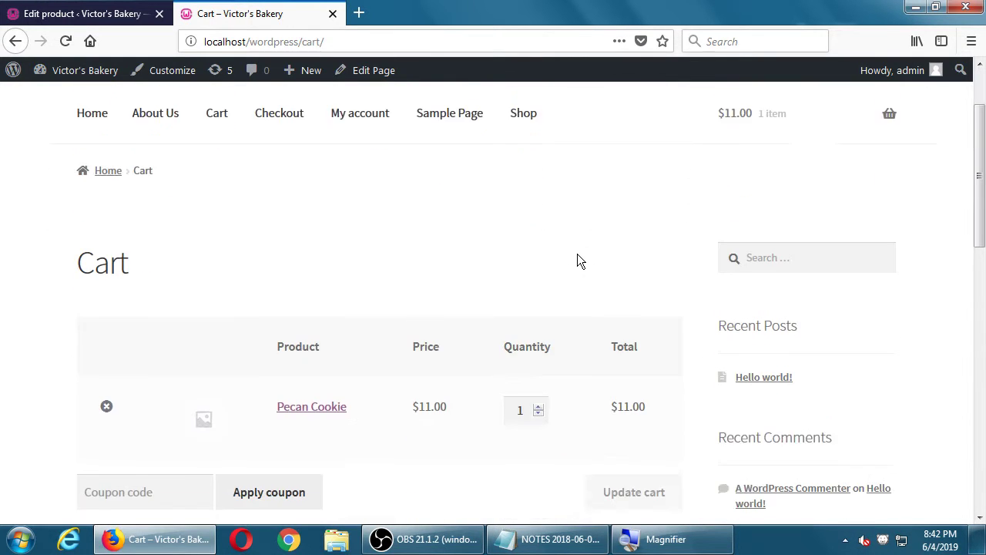
scroll(598, 247, down, 4)
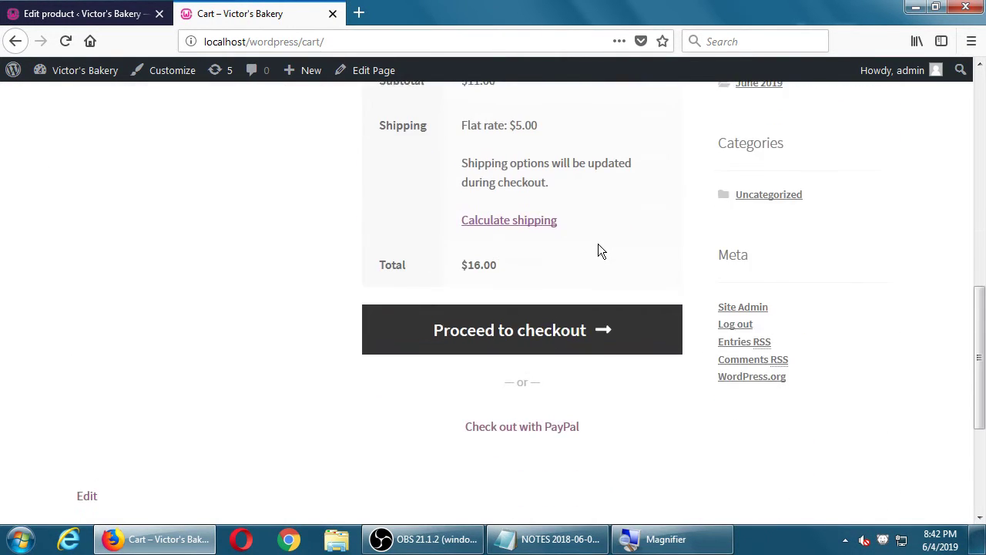
scroll(597, 251, up, 4)
click(154, 218)
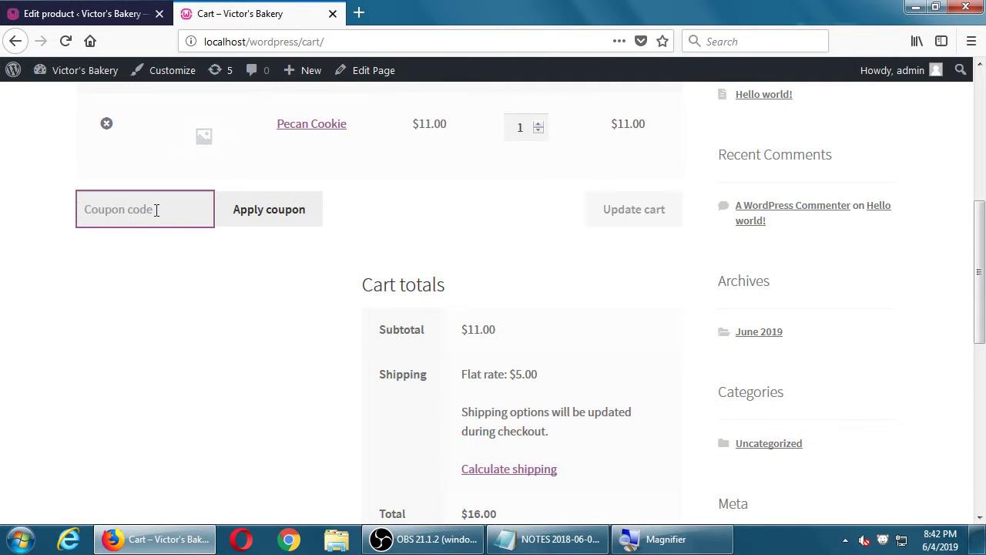
scroll(344, 224, down, 2)
scroll(405, 256, down, 2)
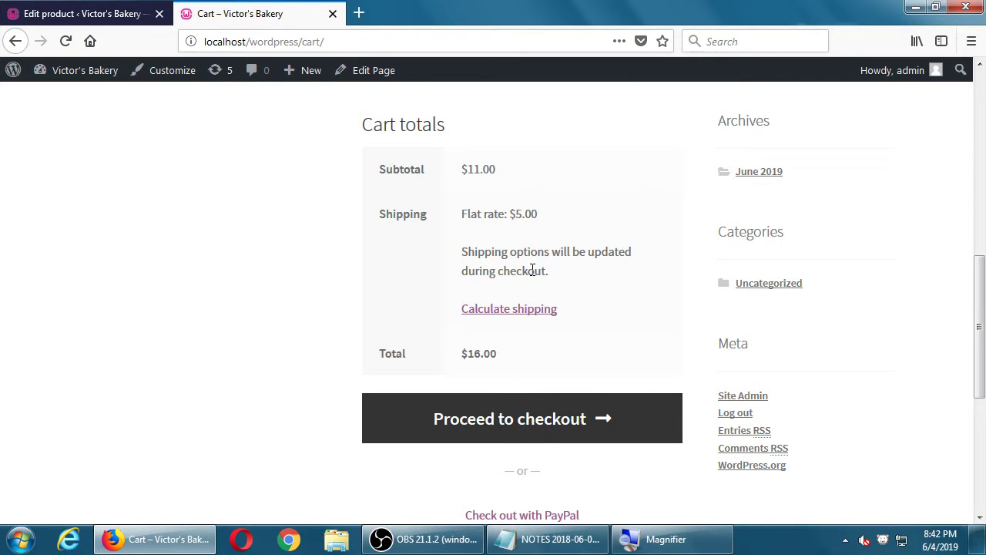
scroll(532, 213, down, 3)
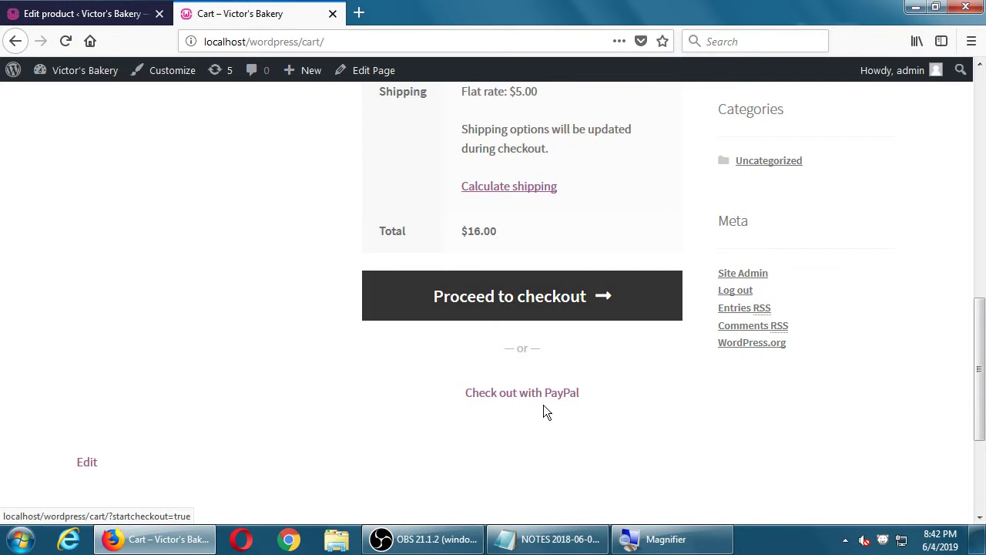
Proceed to checkout and review the billing details form, order summary and PayPal payment option.
click(568, 322)
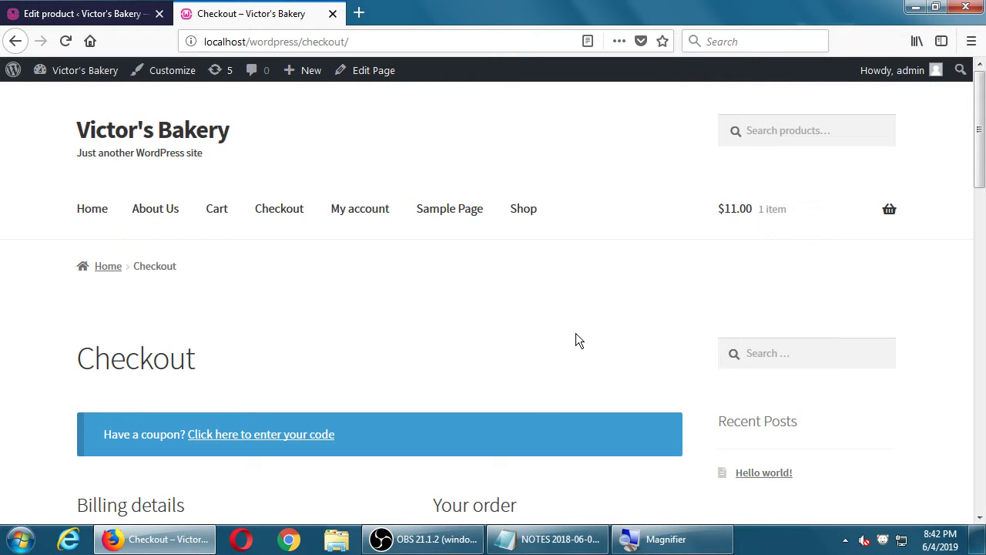
scroll(575, 333, down, 5)
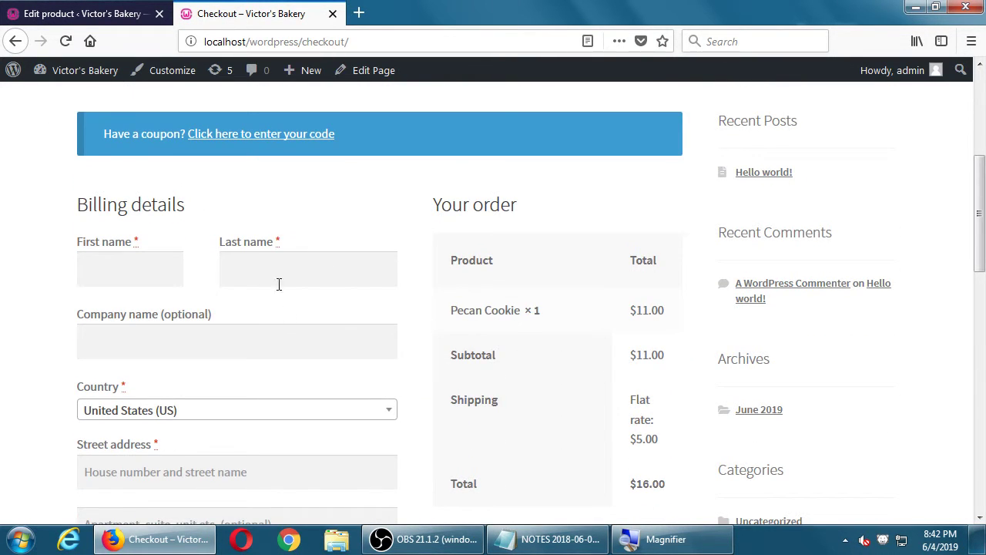
scroll(300, 257, down, 2)
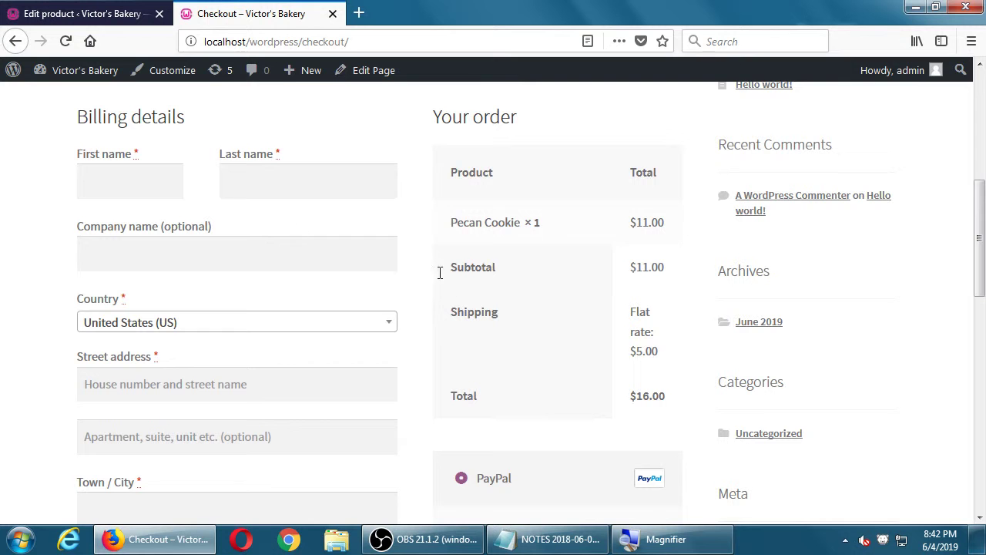
scroll(577, 353, down, 2)
scroll(614, 292, down, 2)
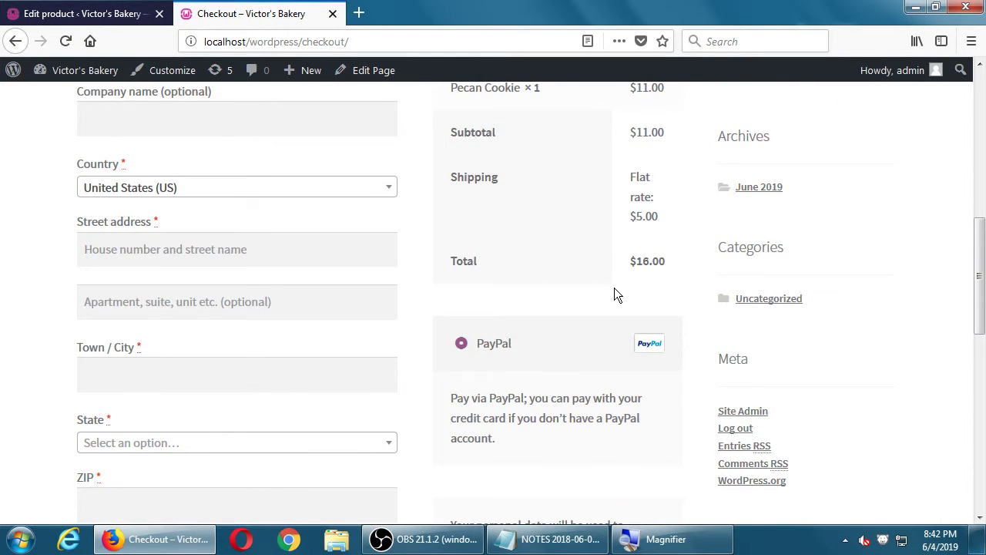
scroll(614, 294, up, 12)
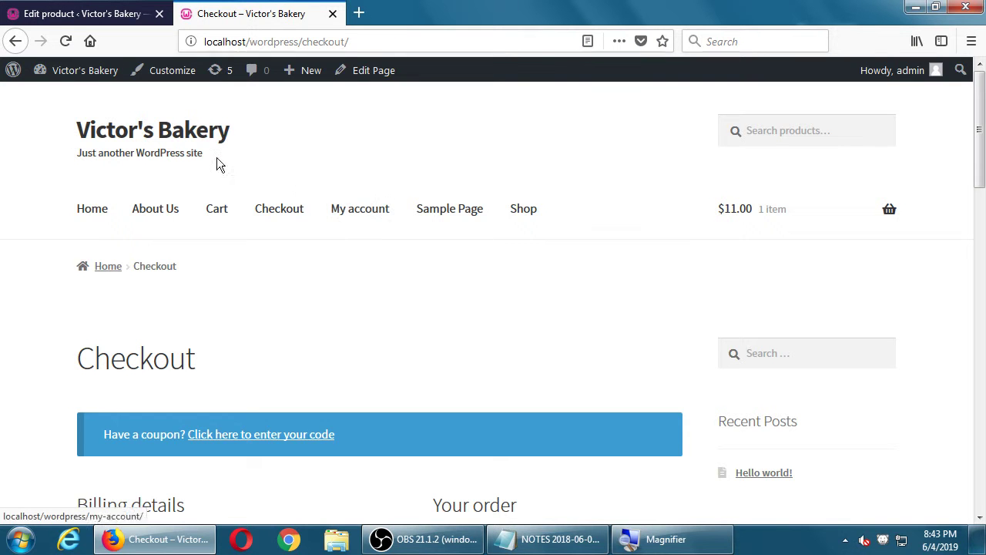
Return to the store admin, list all products and open Pecan Cookie for editing.
click(108, 12)
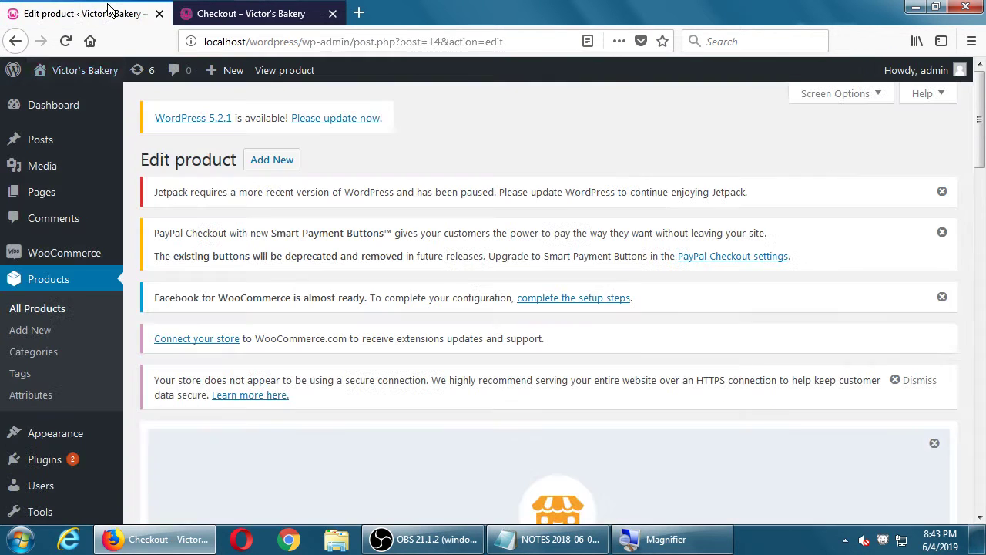
click(36, 310)
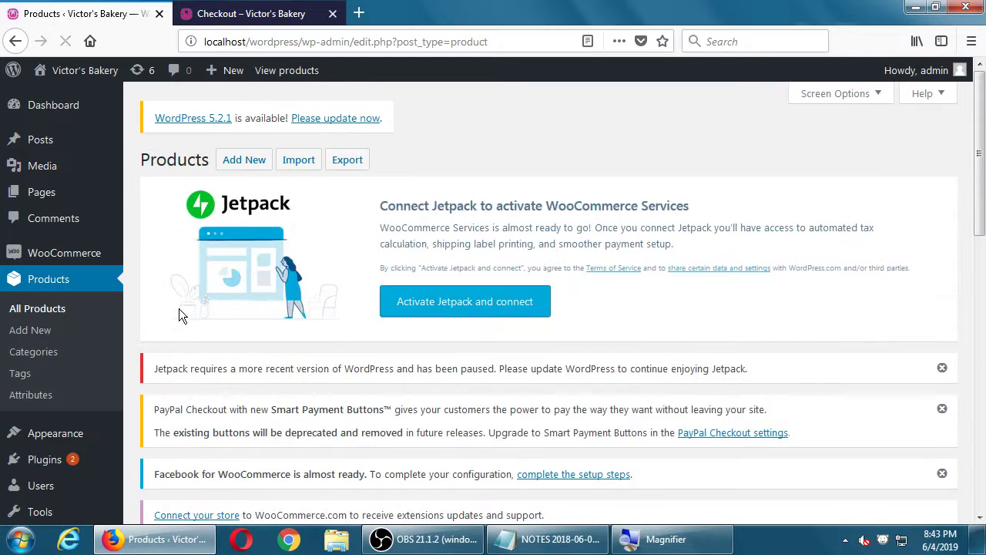
scroll(179, 308, down, 6)
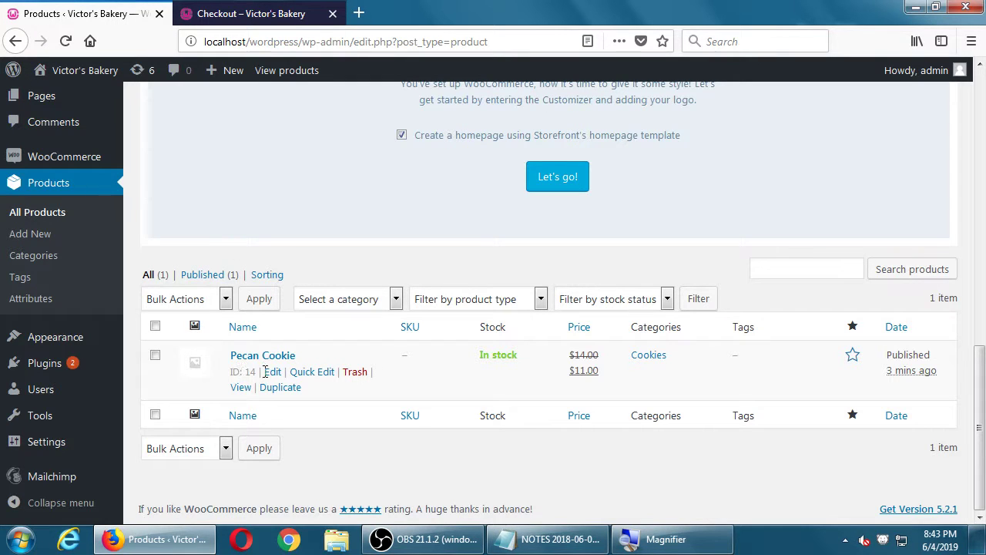
click(271, 374)
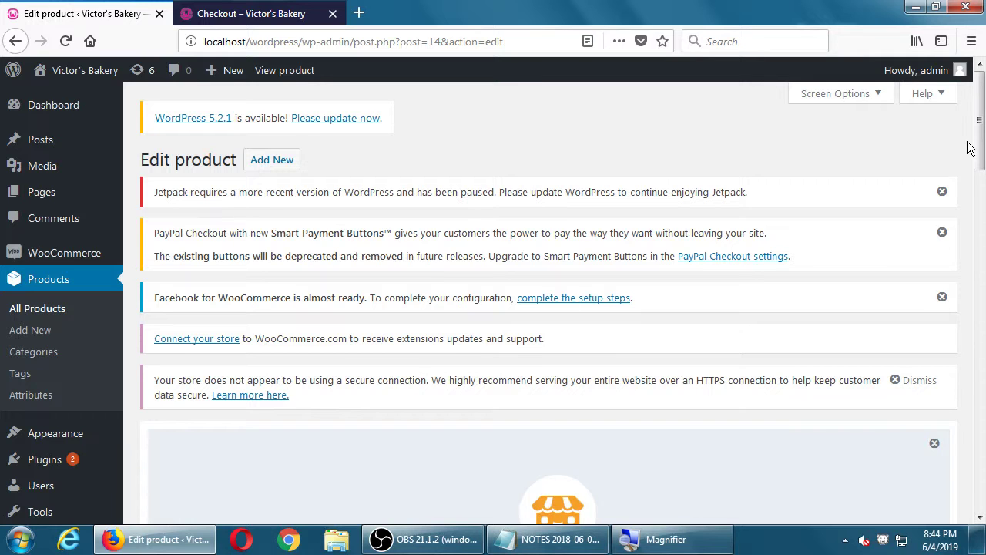
Examine the Pecan Cookie edit page, including its title, description, categories, publish settings, prices, sale dates and product image options.
scroll(972, 177, down, 10)
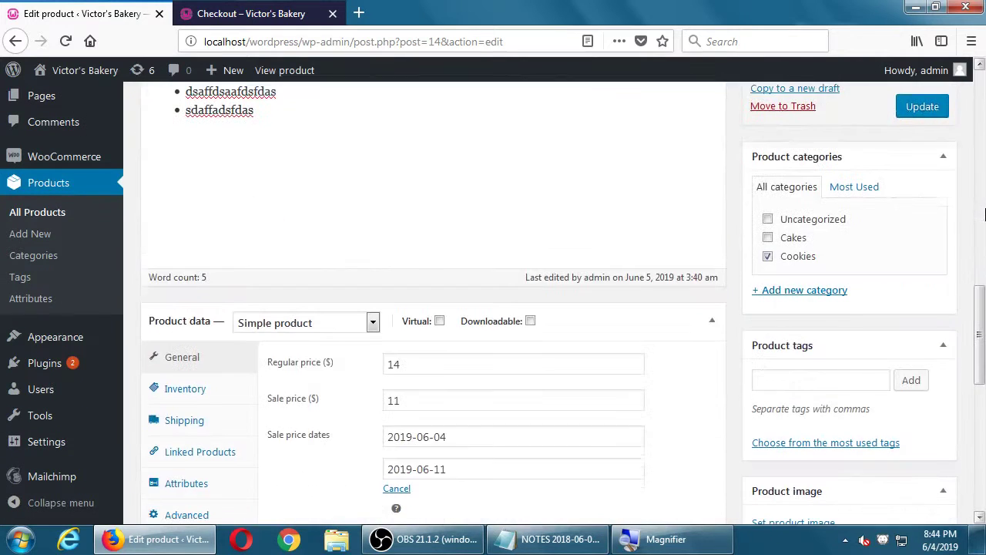
scroll(985, 214, down, 2)
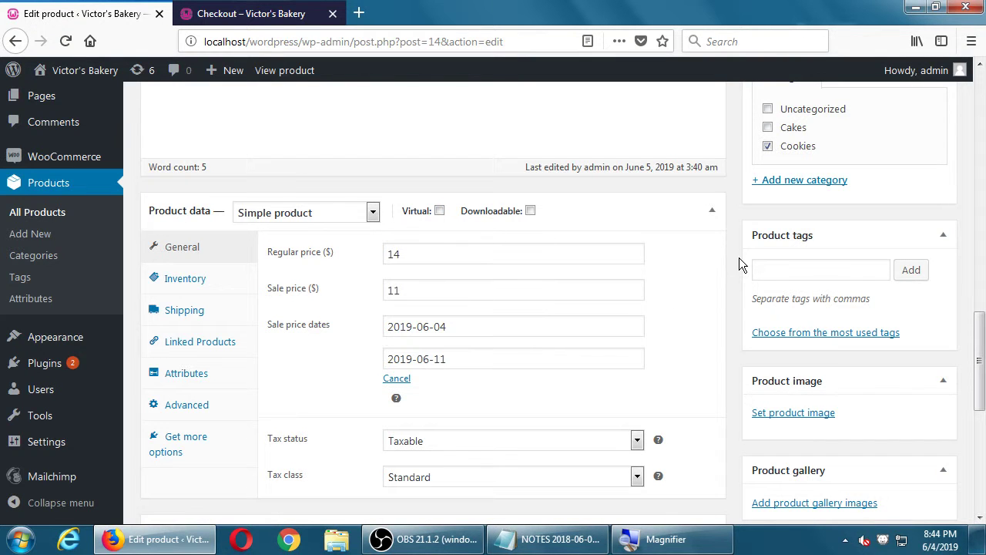
scroll(739, 259, up, 15)
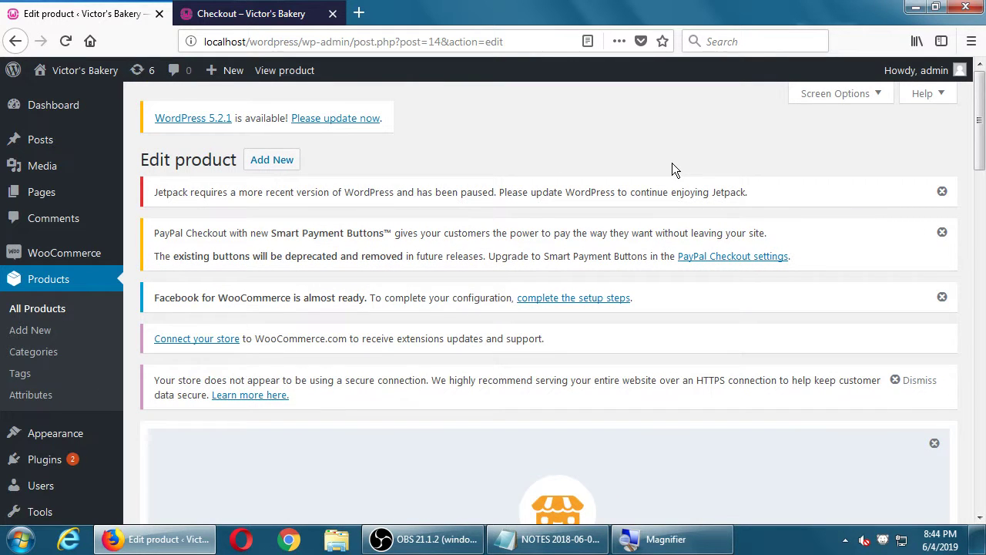
scroll(672, 163, down, 4)
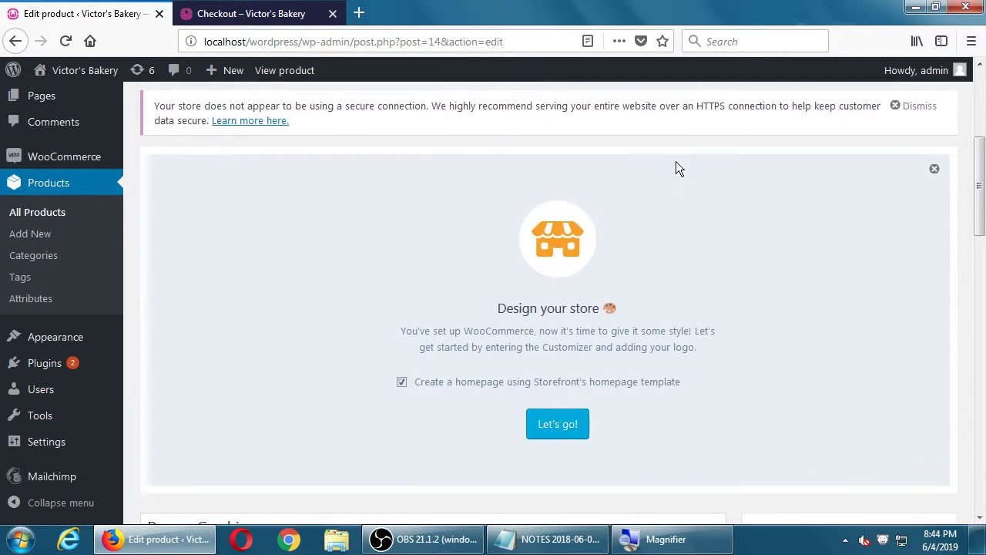
scroll(676, 161, down, 6)
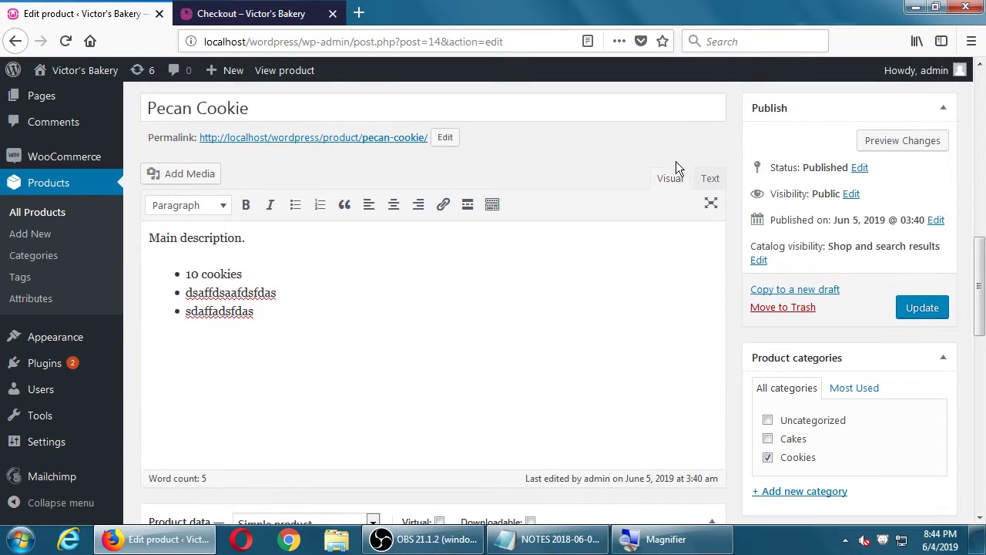
scroll(676, 161, down, 1)
scroll(676, 161, down, 3)
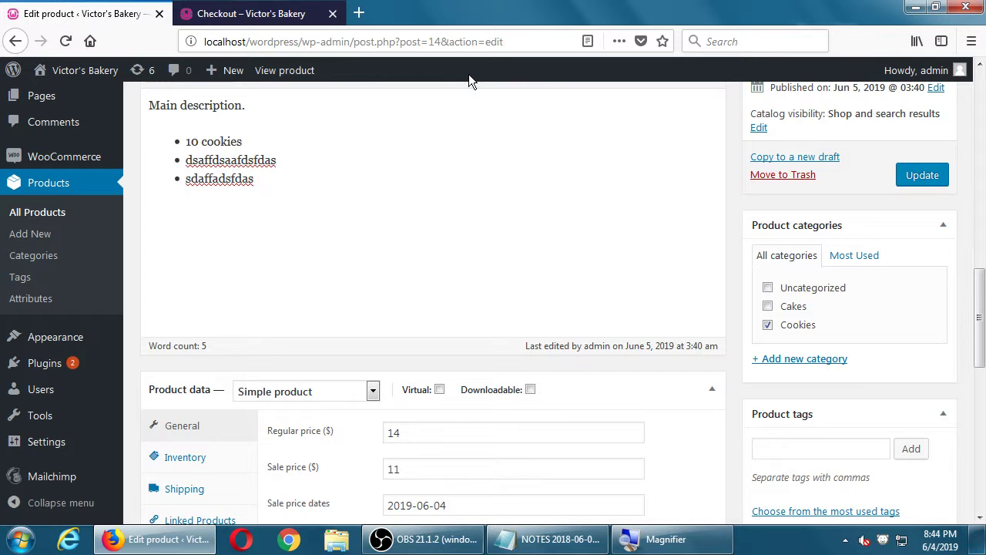
scroll(467, 88, up, 10)
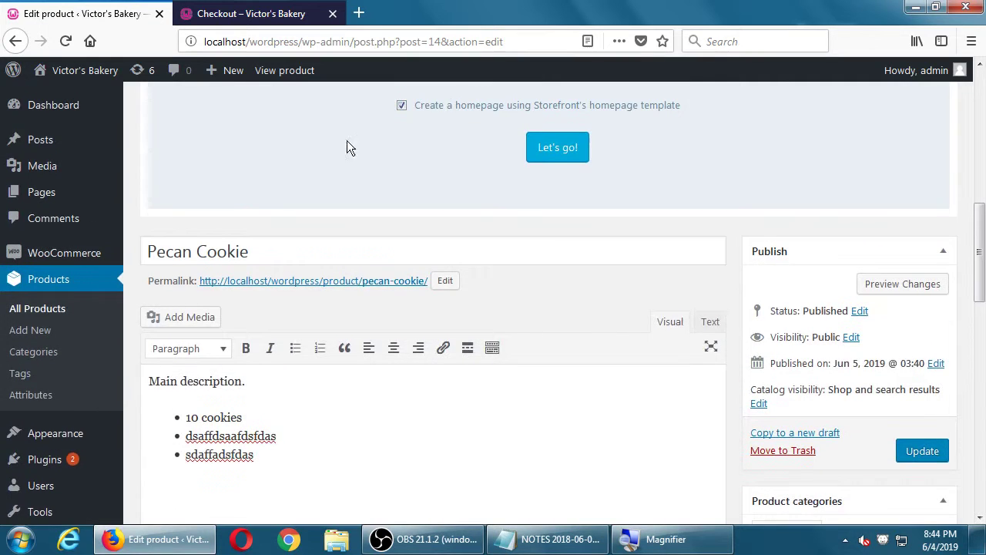
scroll(85, 405, down, 2)
mouse_move(23, 374)
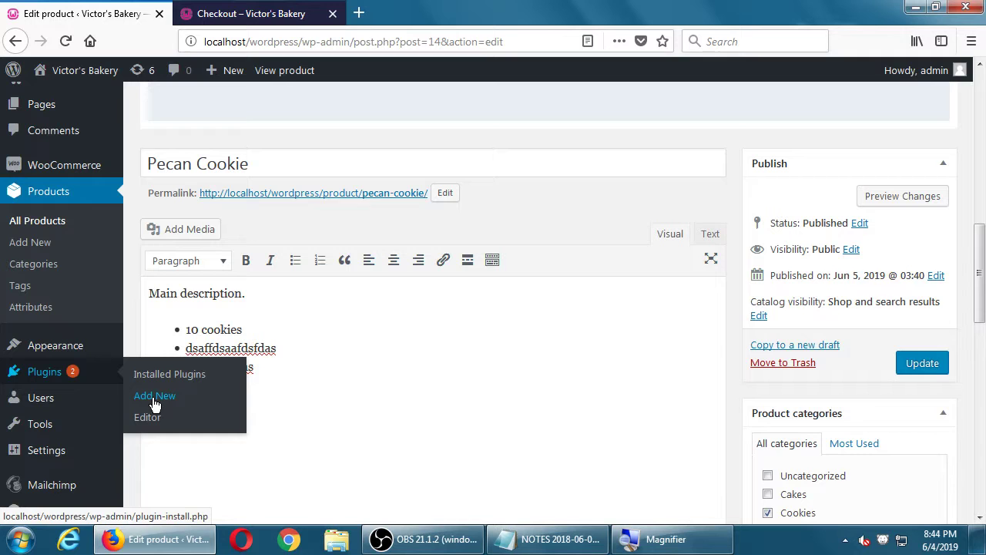
click(392, 350)
click(235, 167)
double_click(235, 167)
click(328, 343)
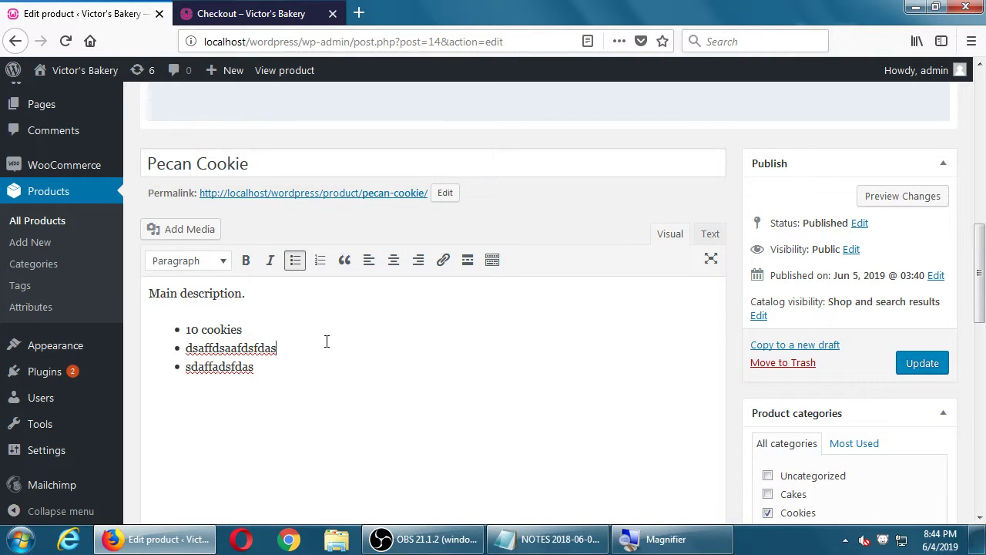
scroll(516, 332, down, 6)
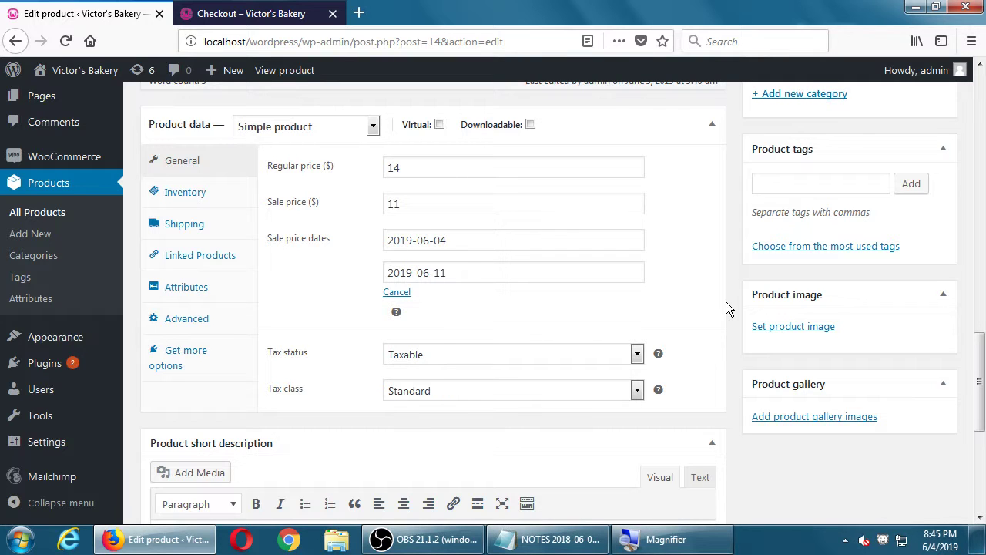
scroll(363, 308, up, 8)
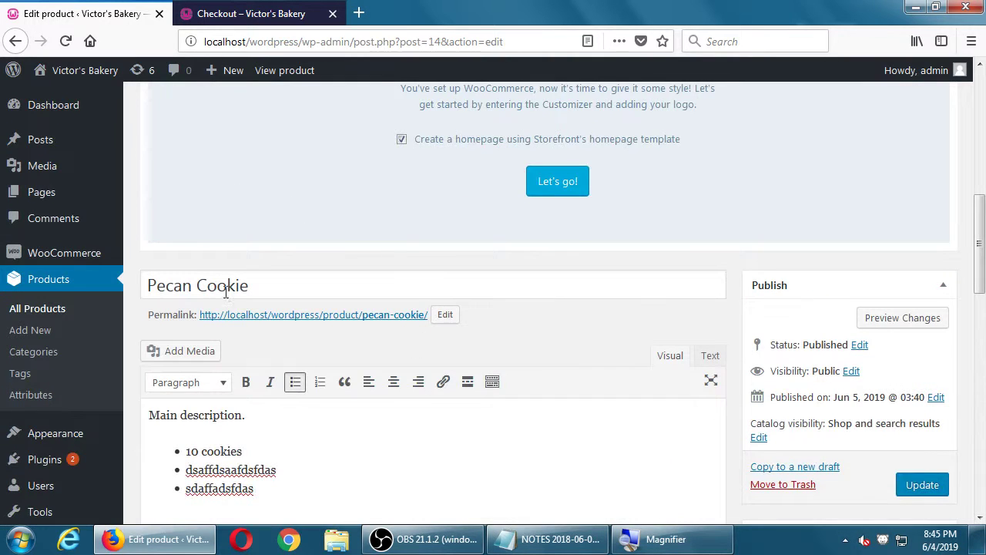
scroll(356, 311, up, 7)
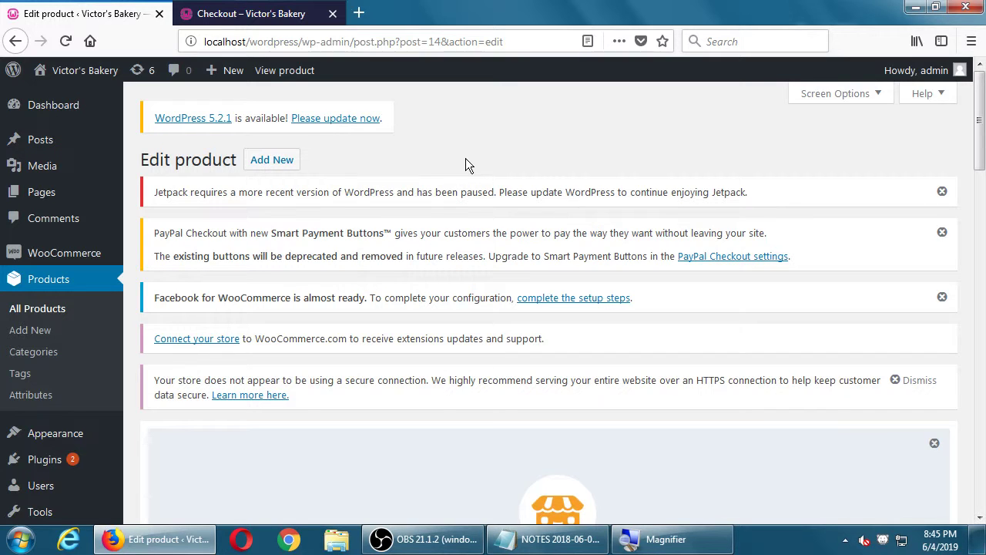
key(super+plus)
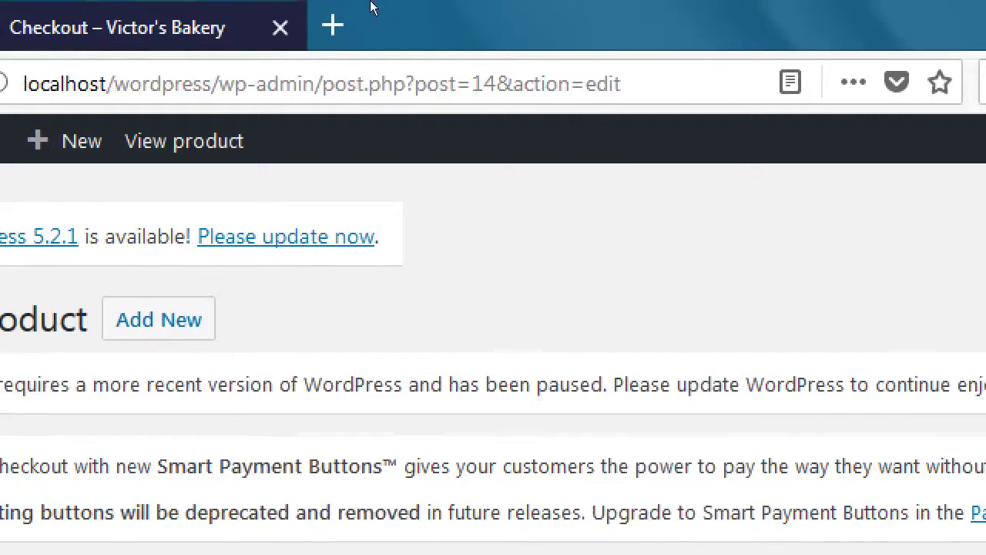
key(ctrl+l)
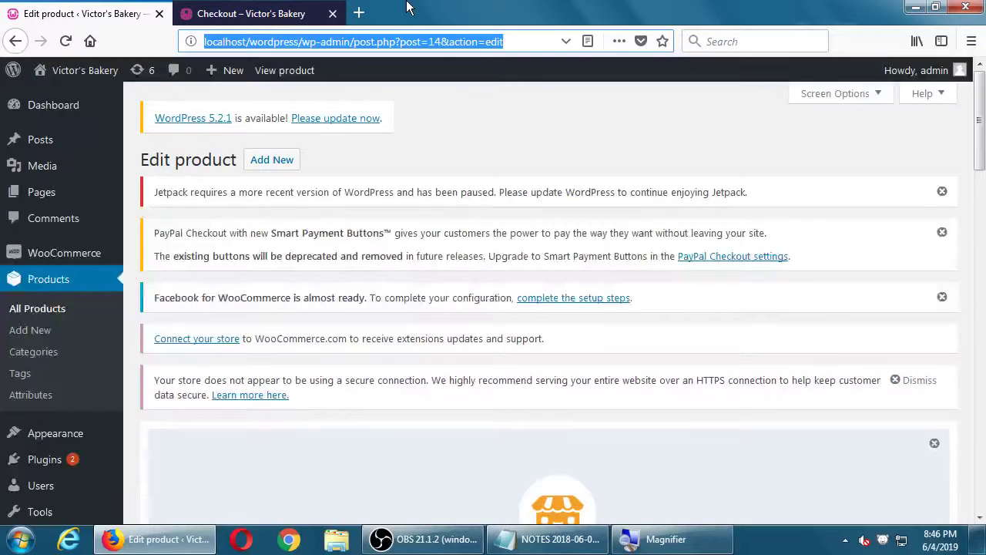
click(643, 129)
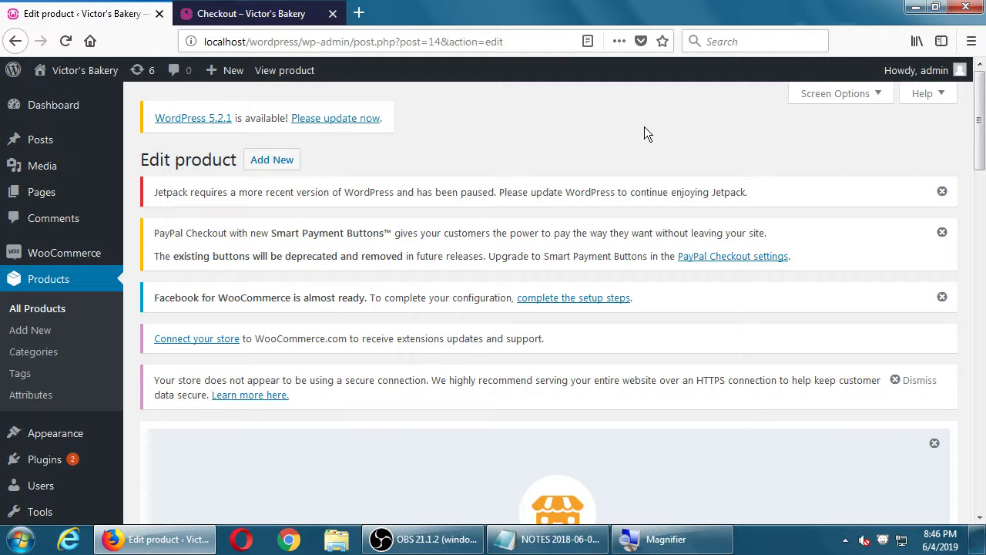
key(ctrl+l)
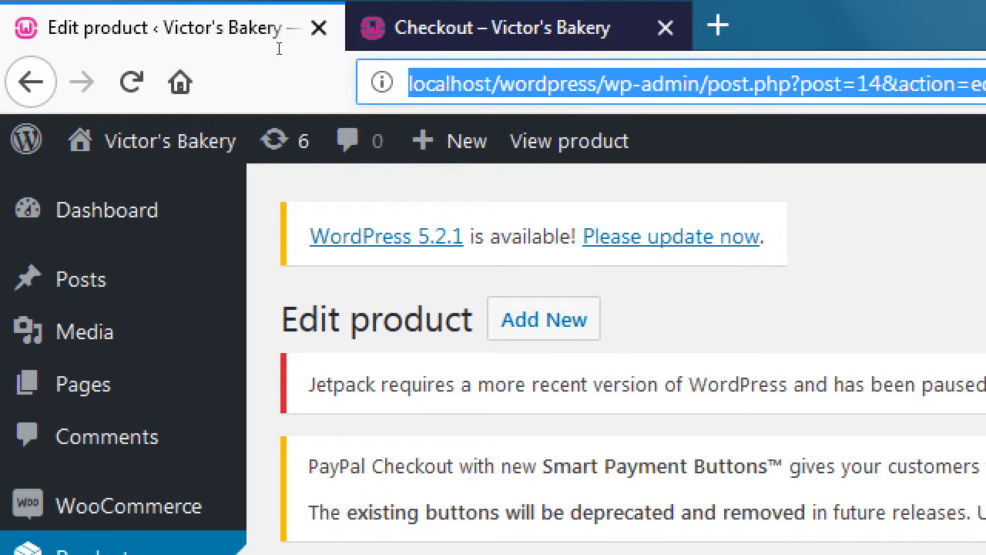